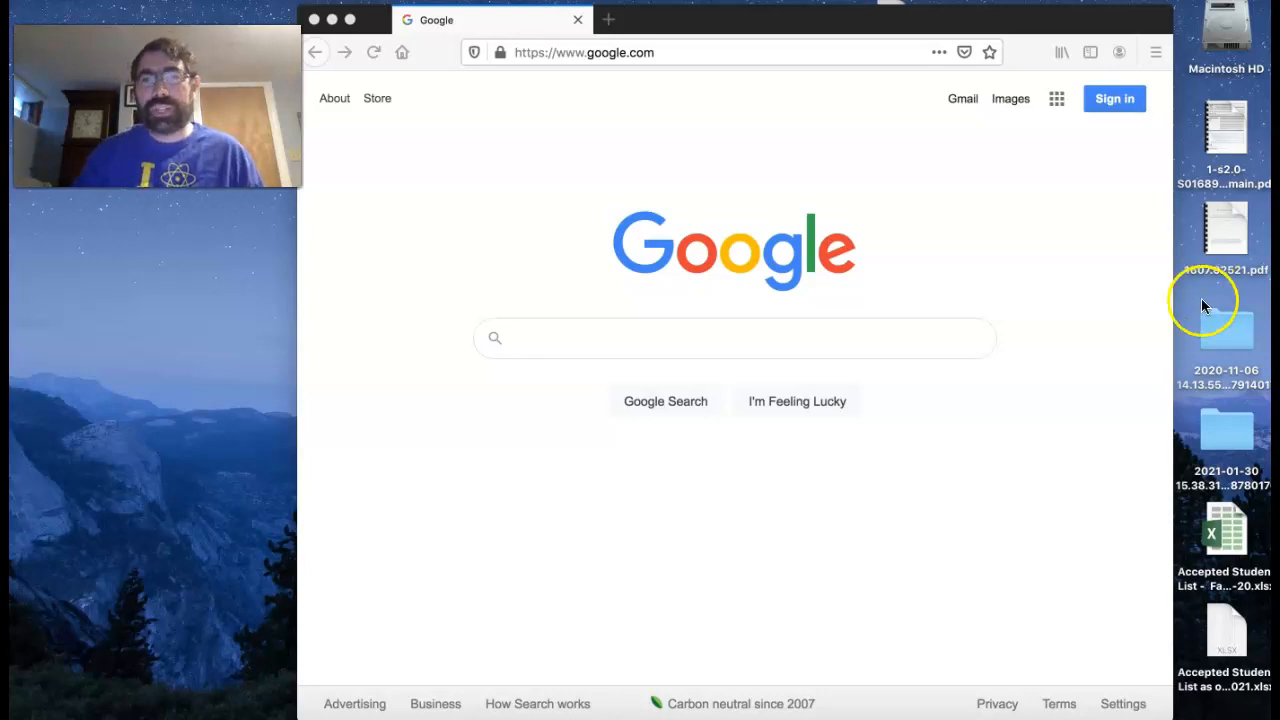
- Check the recording files in the desktop folder dated 2021-01-30 15.38.31, and close its window
double_click(1230, 443)
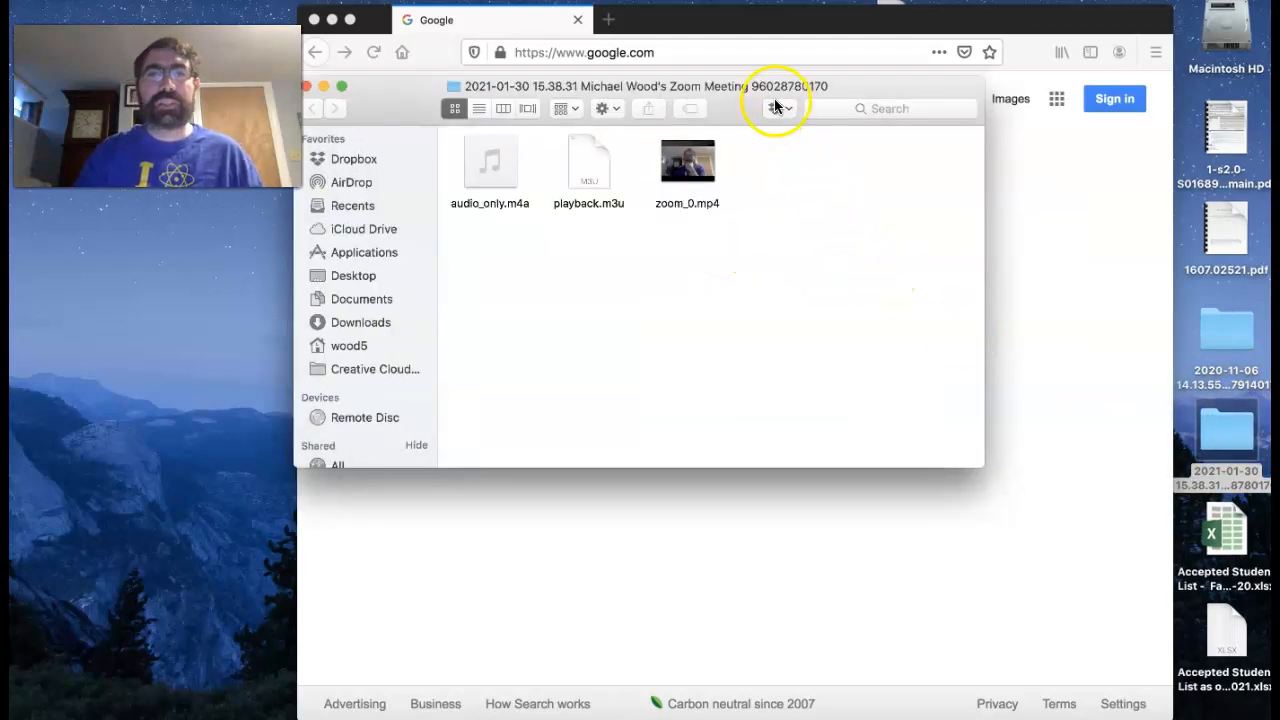
drag(838, 87, 569, 234)
mouse_move(418, 322)
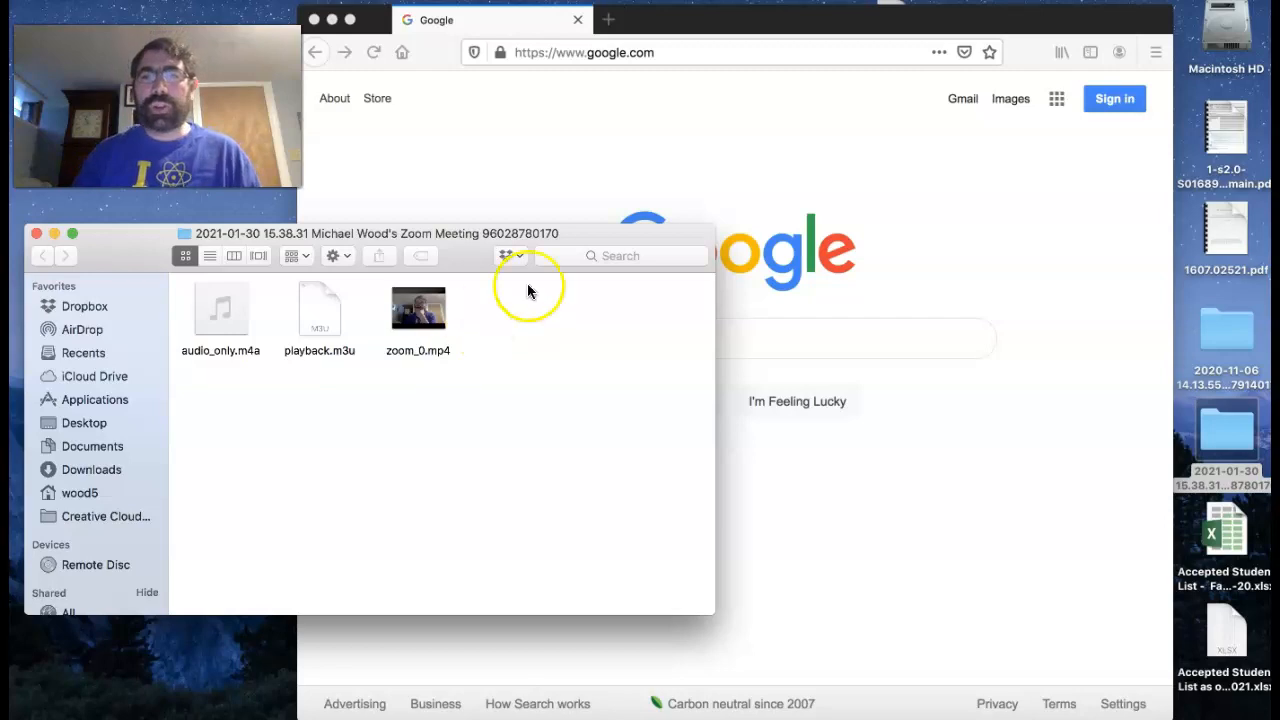
click(37, 234)
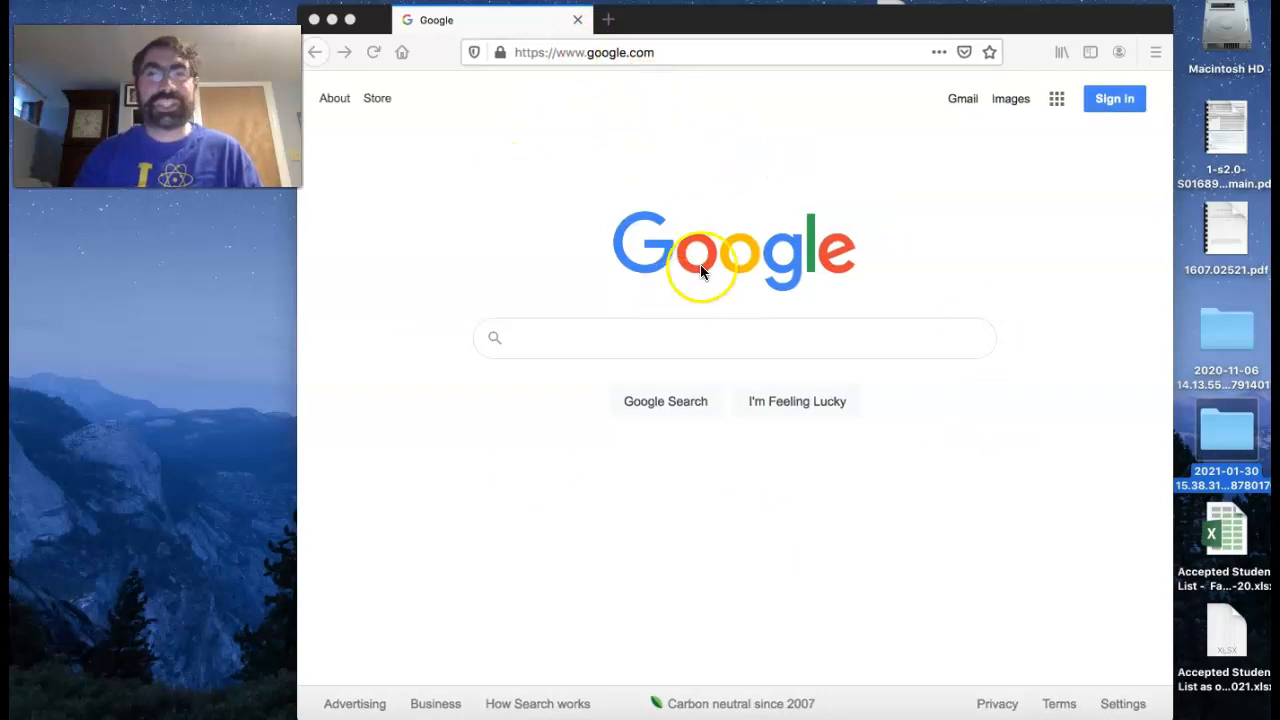
- Sign in to Google with the listed Canisius account, entering the username and account password, and decline saving the login
click(1122, 105)
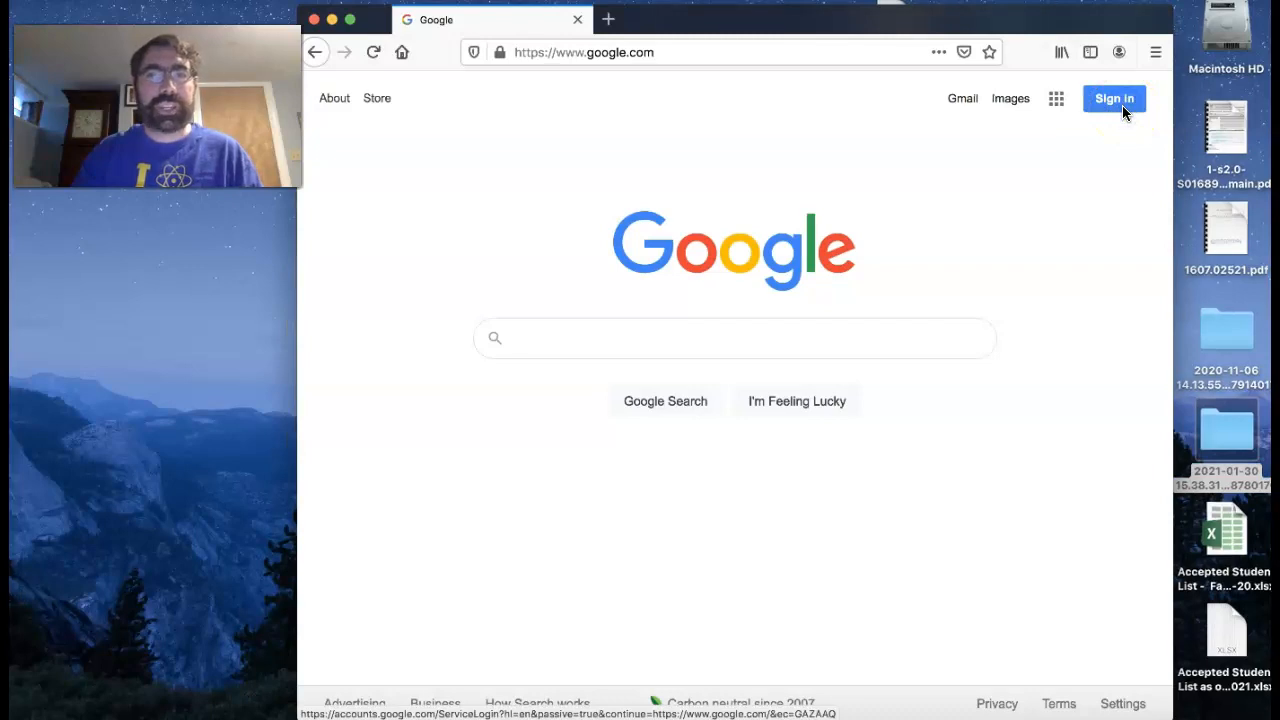
click(1118, 106)
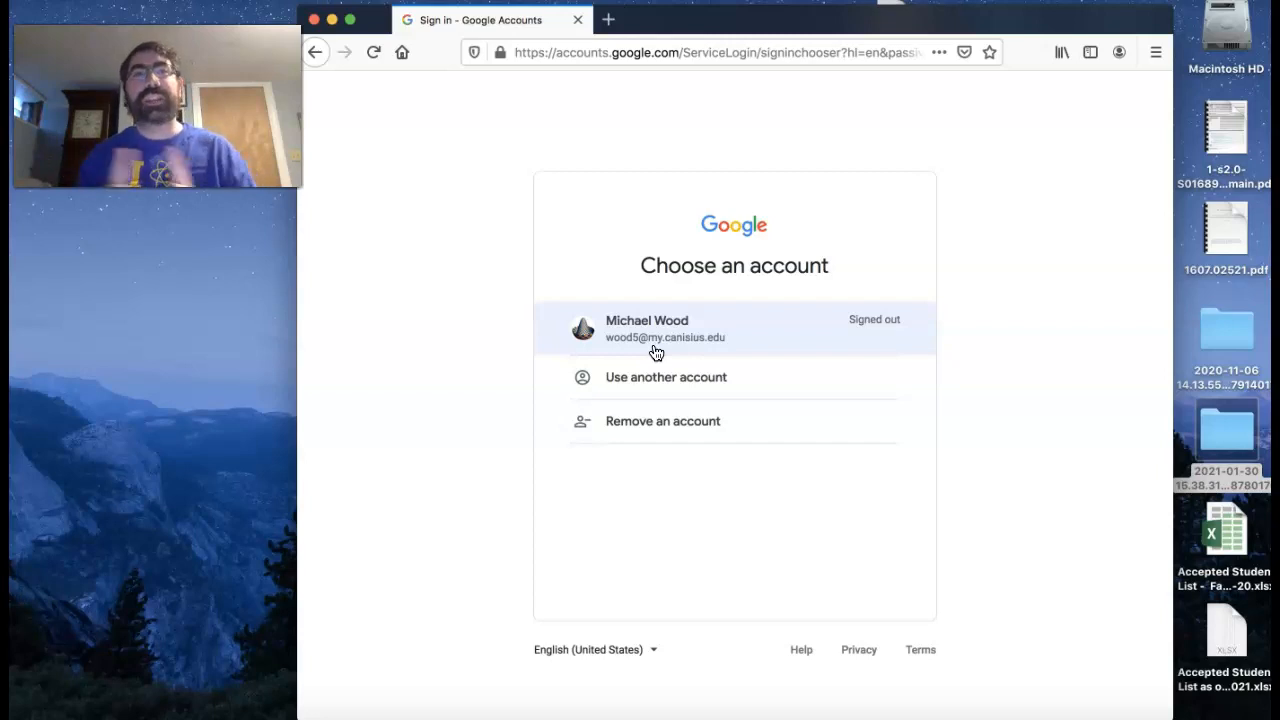
click(657, 349)
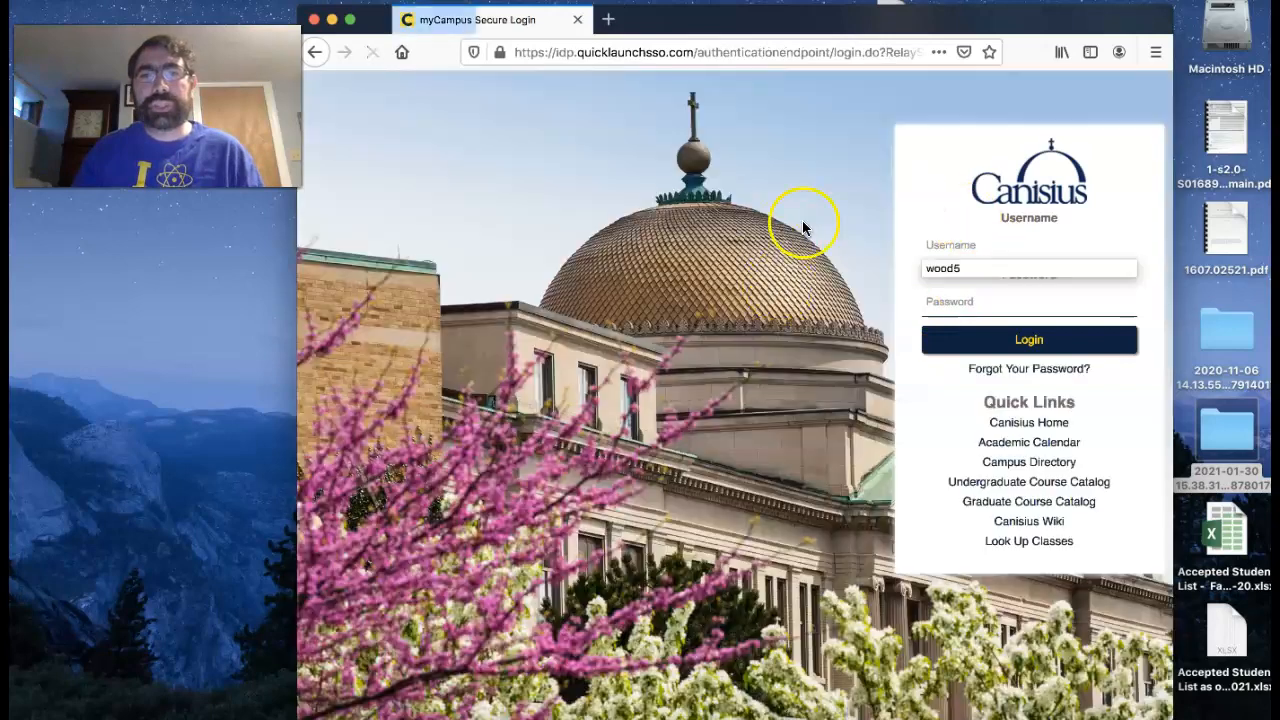
click(942, 248)
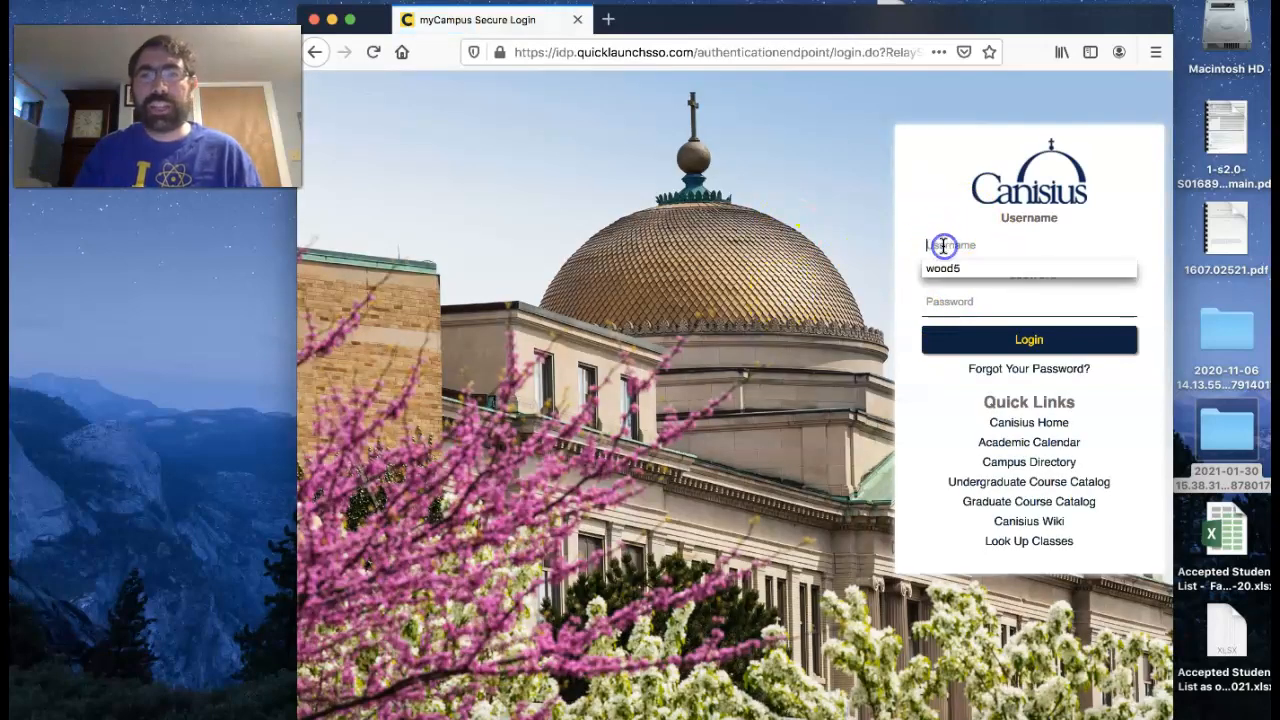
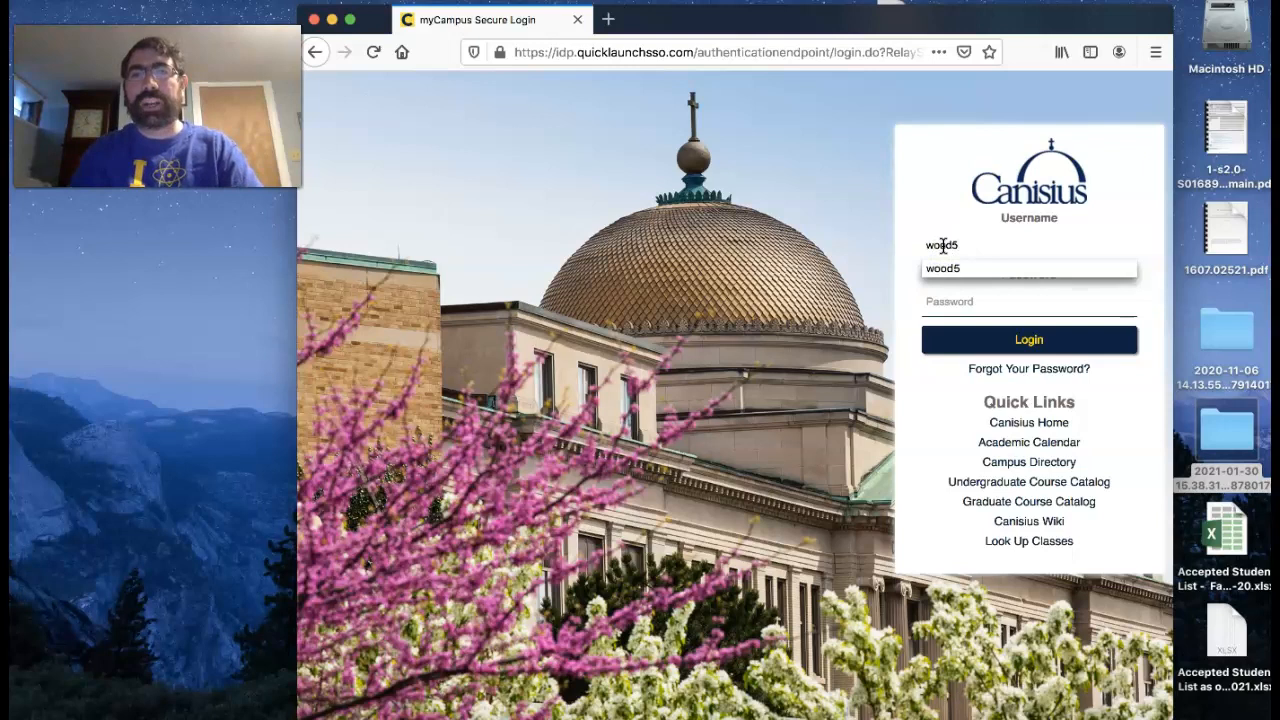
key(Tab)
text(****)
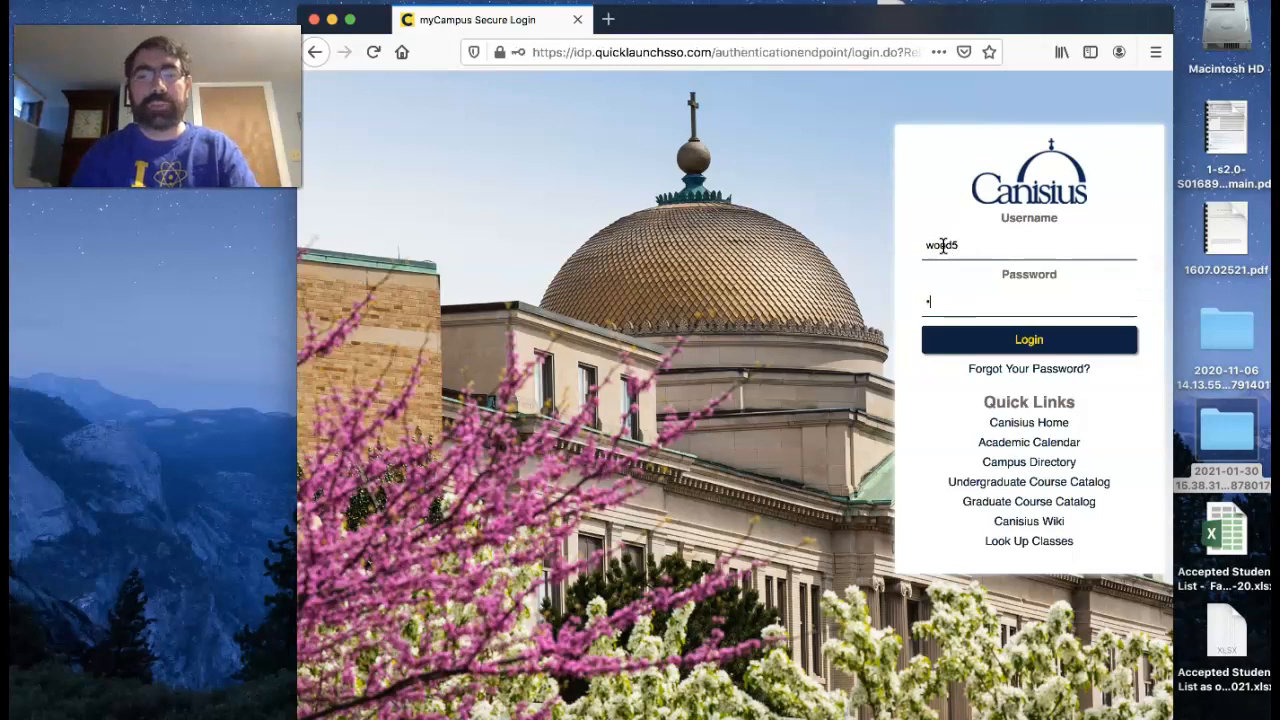
text(***)
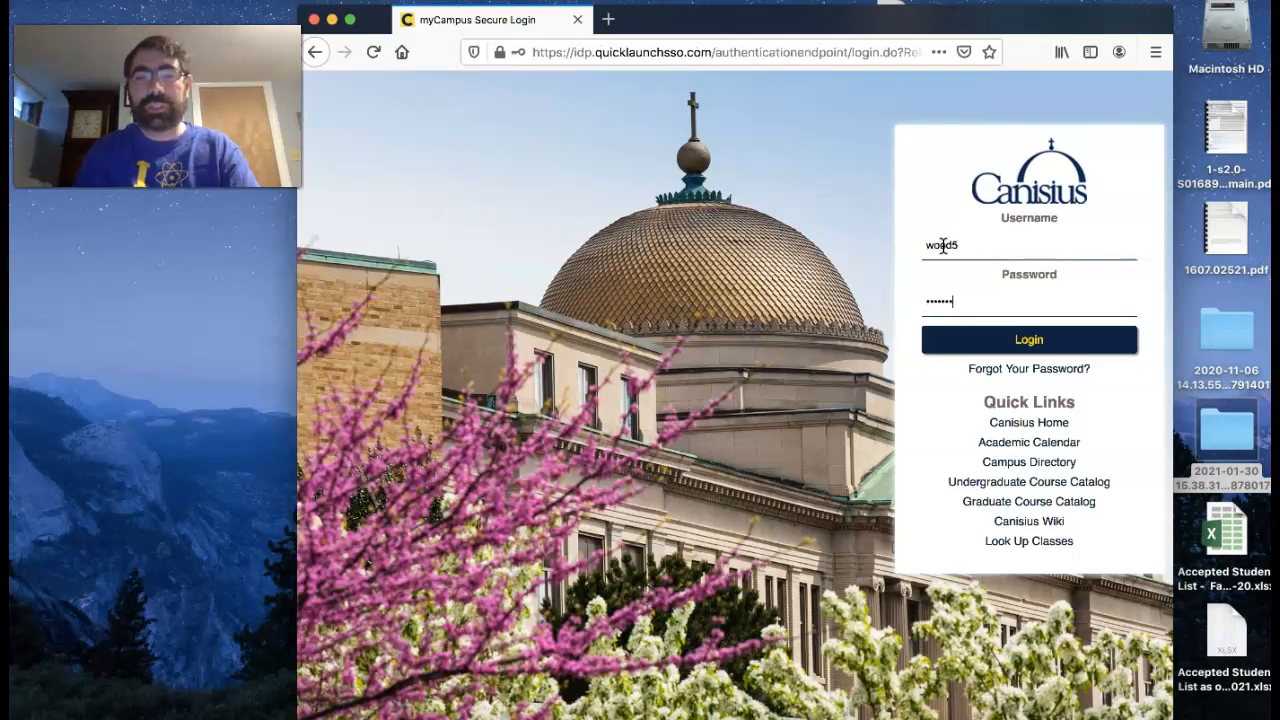
click(1034, 339)
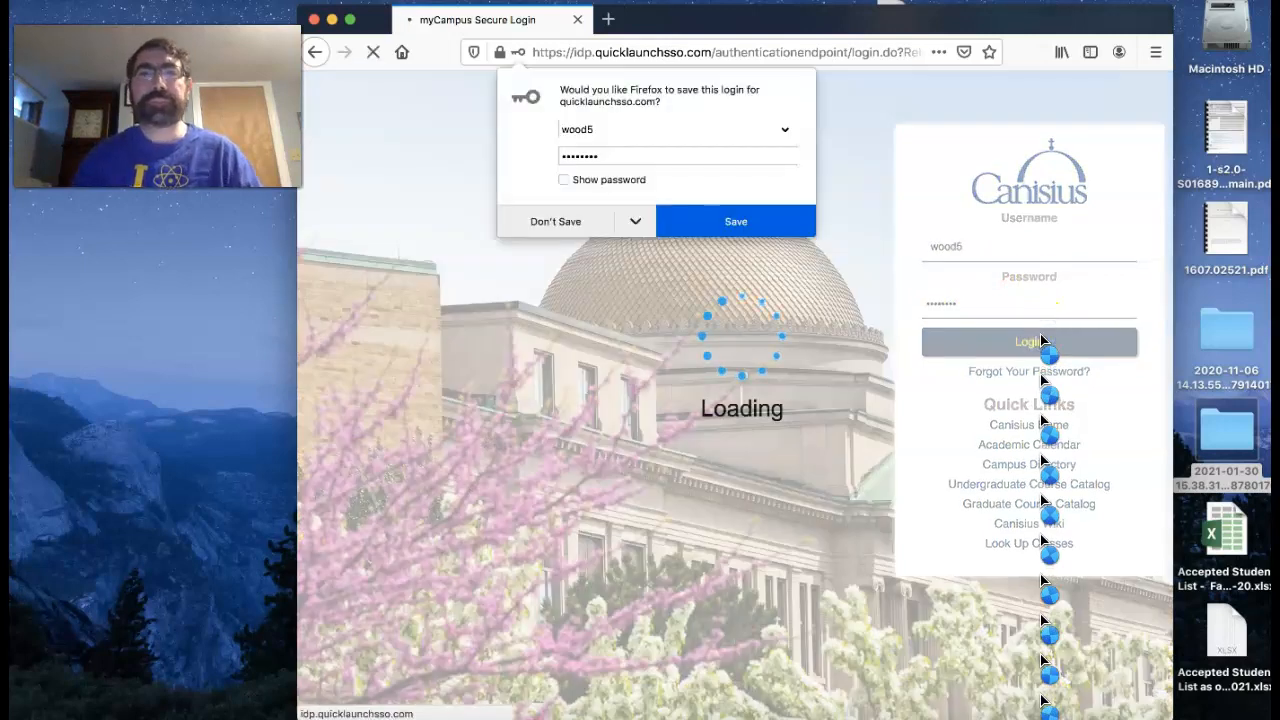
click(553, 219)
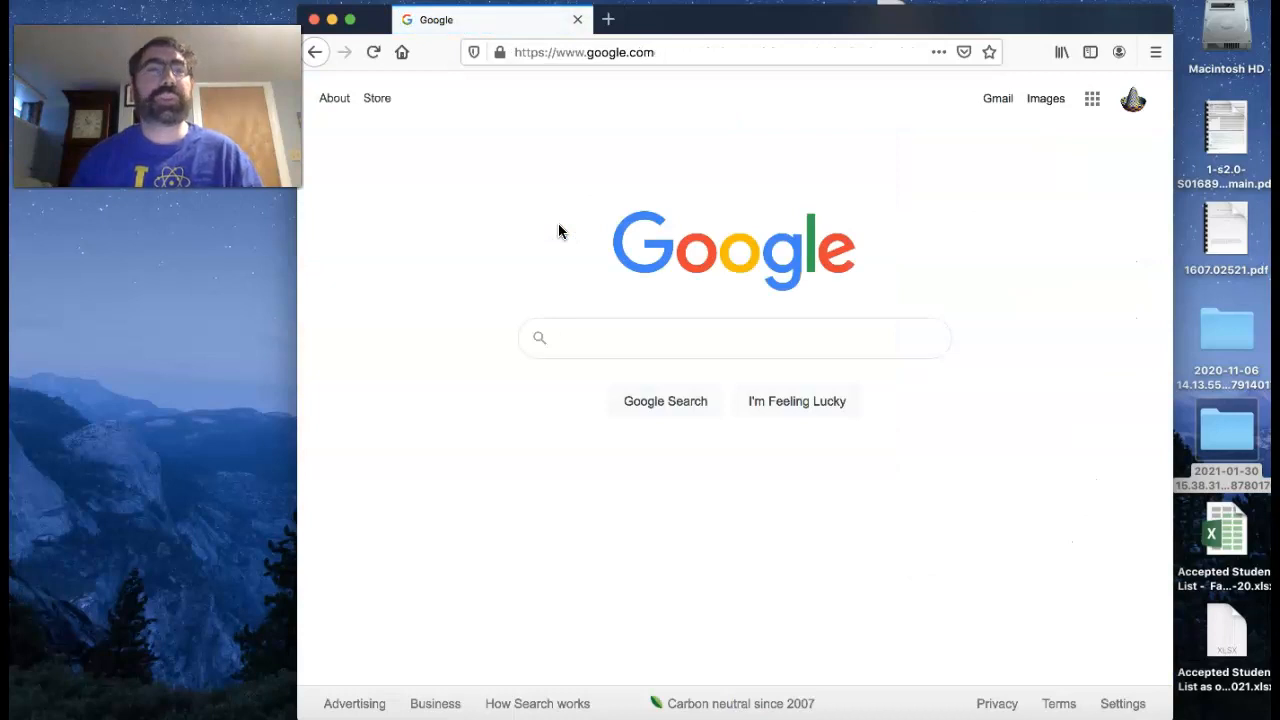
- Open Google Drive from the Google apps and look through the My Drive folder list
click(1093, 102)
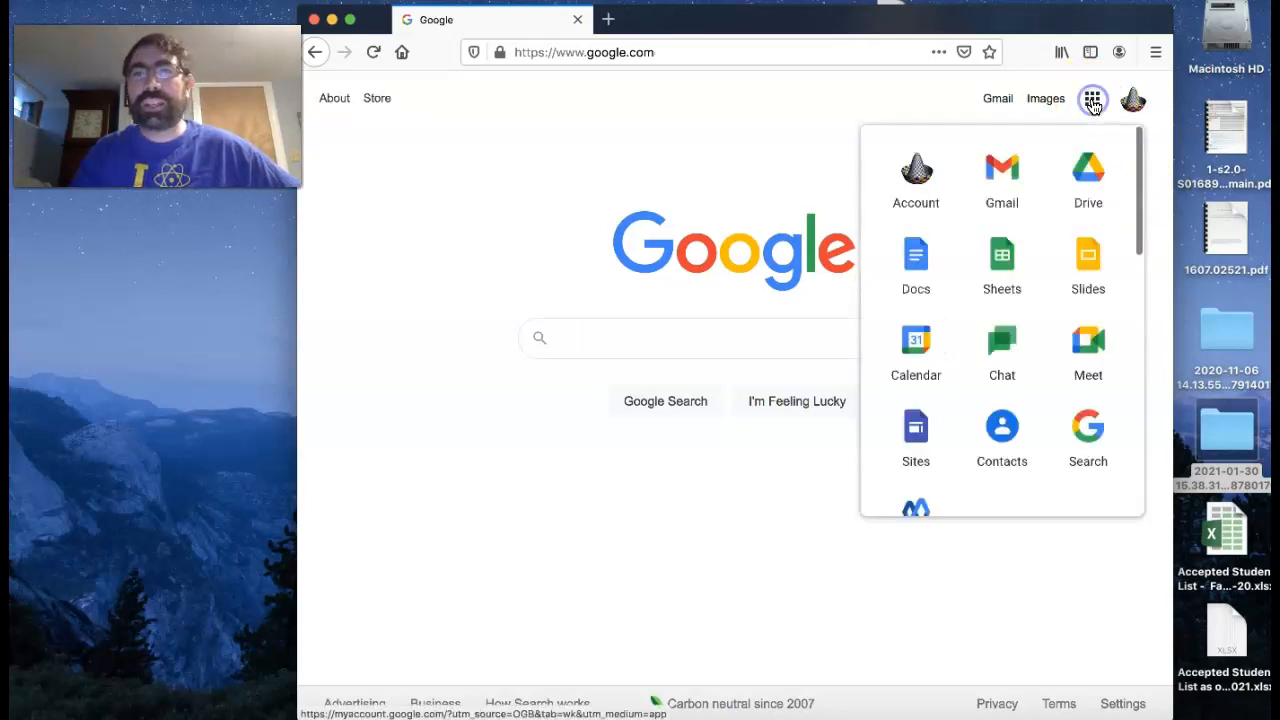
click(1090, 179)
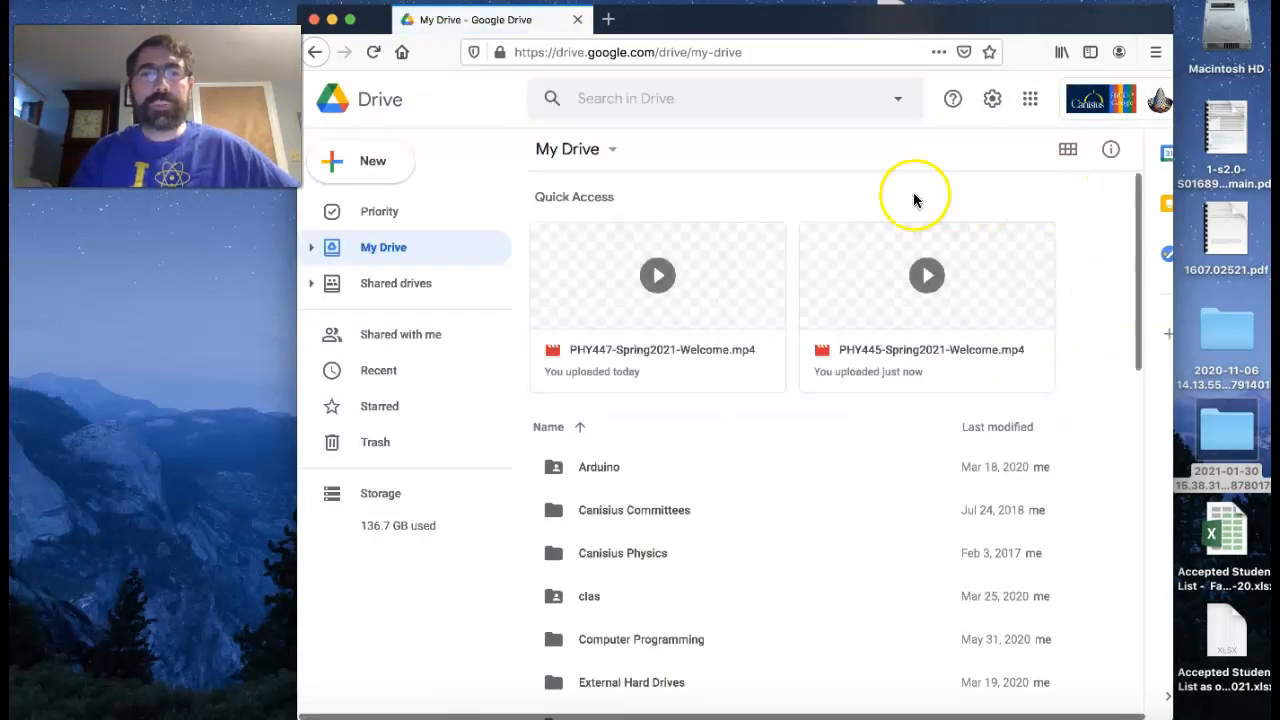
scroll(715, 395, down, 15)
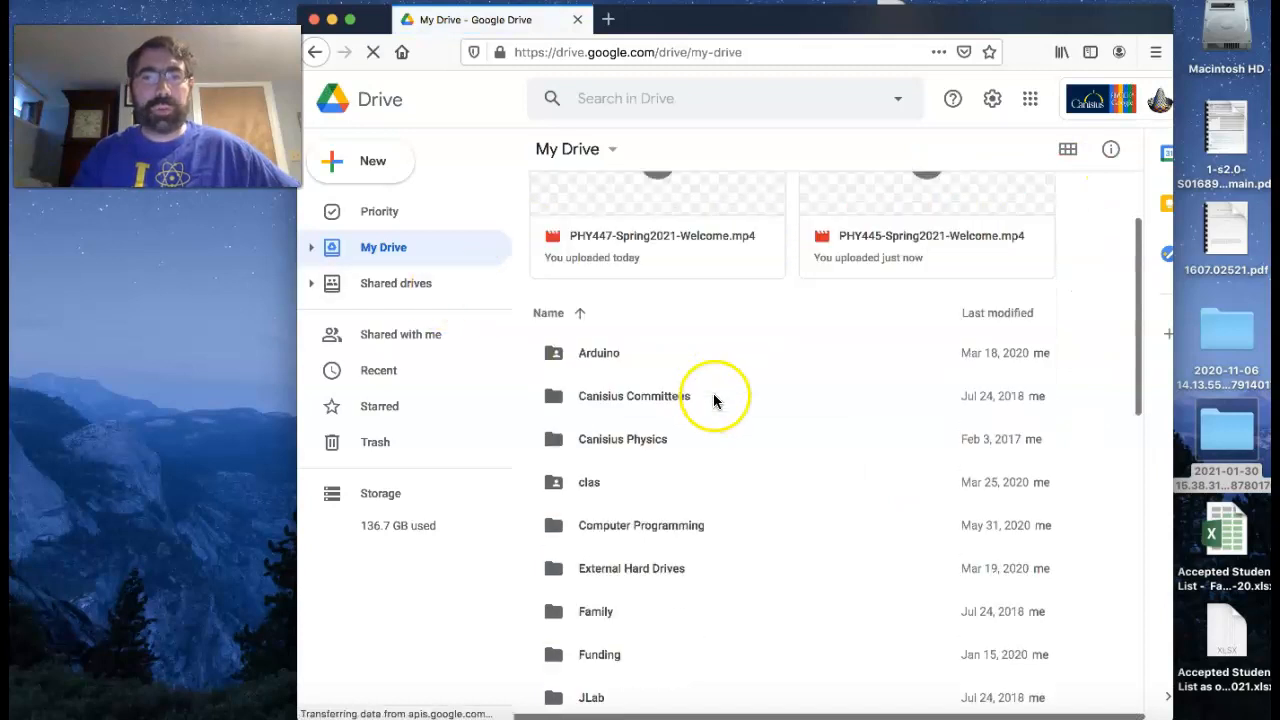
scroll(716, 389, down, 2)
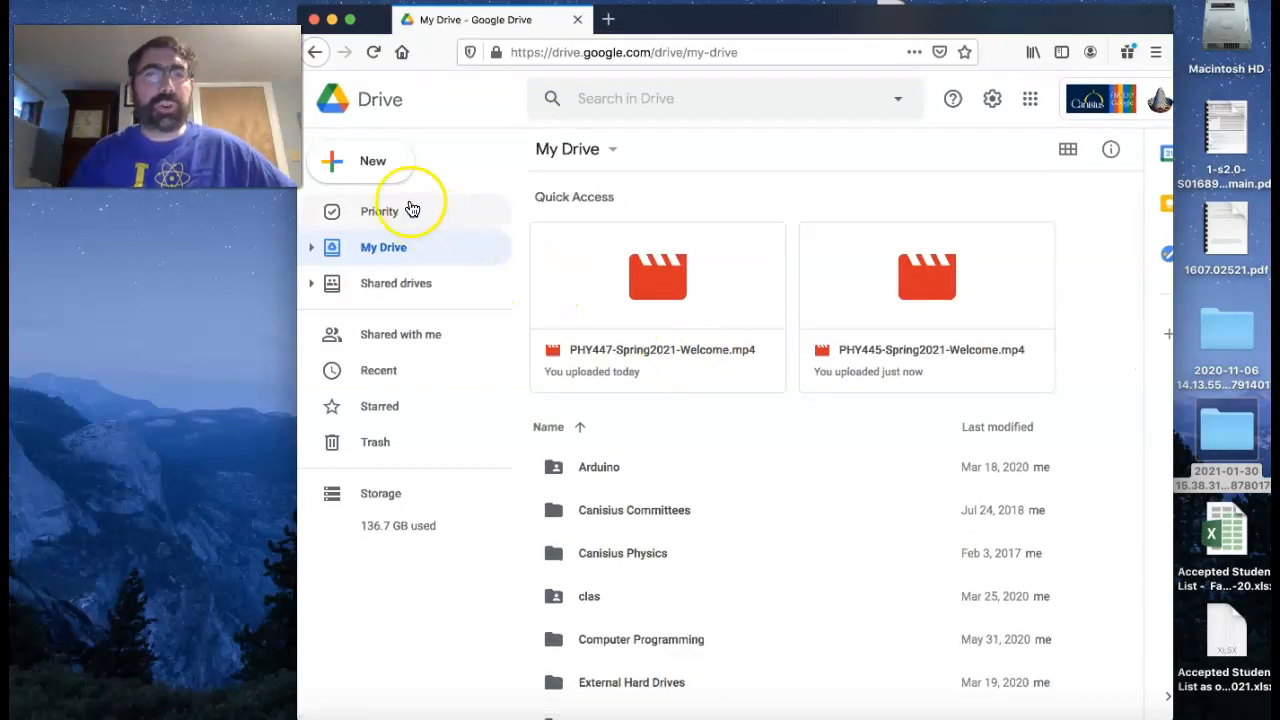
- Create a new folder named "Class Videos" in My Drive
click(388, 172)
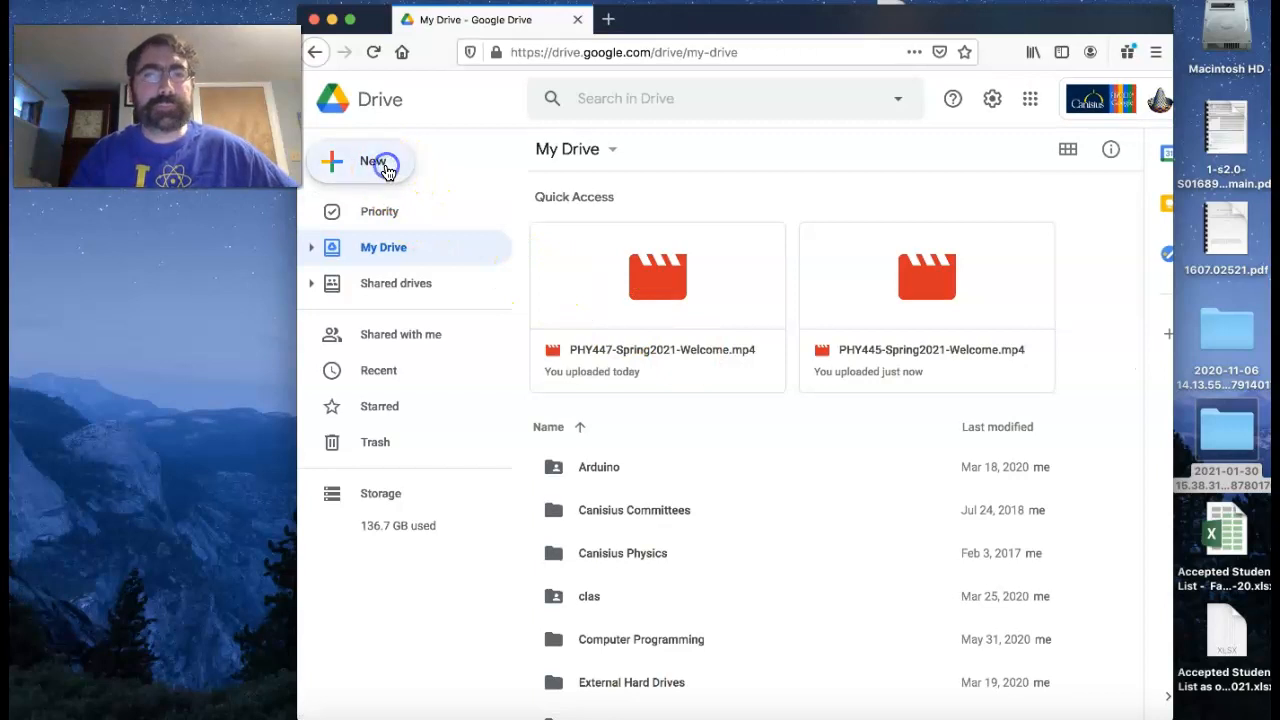
click(388, 172)
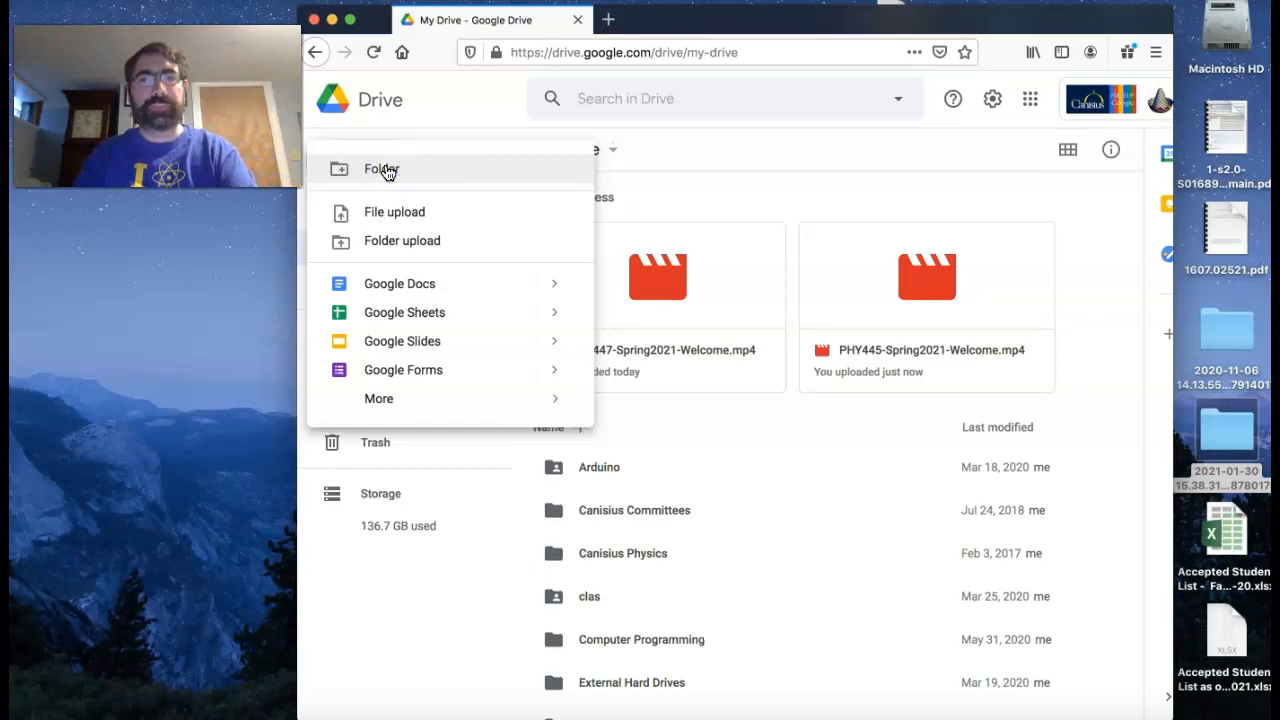
click(391, 169)
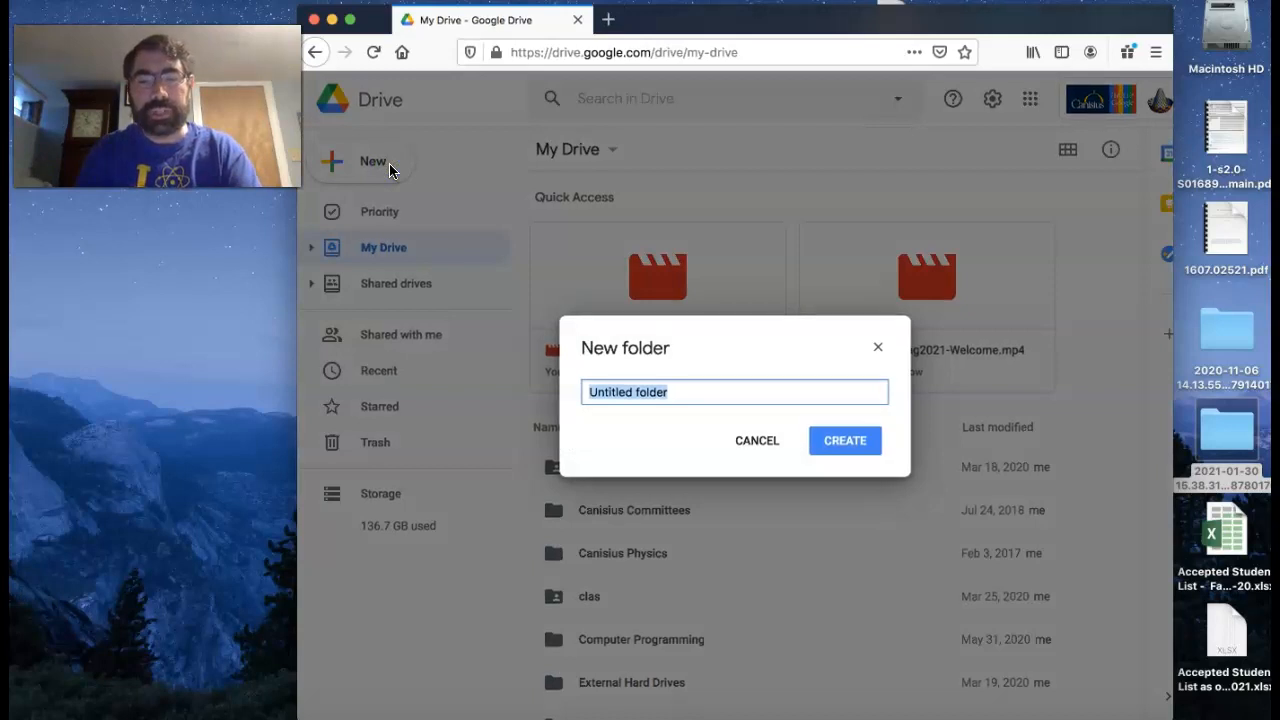
text(Class Videos)
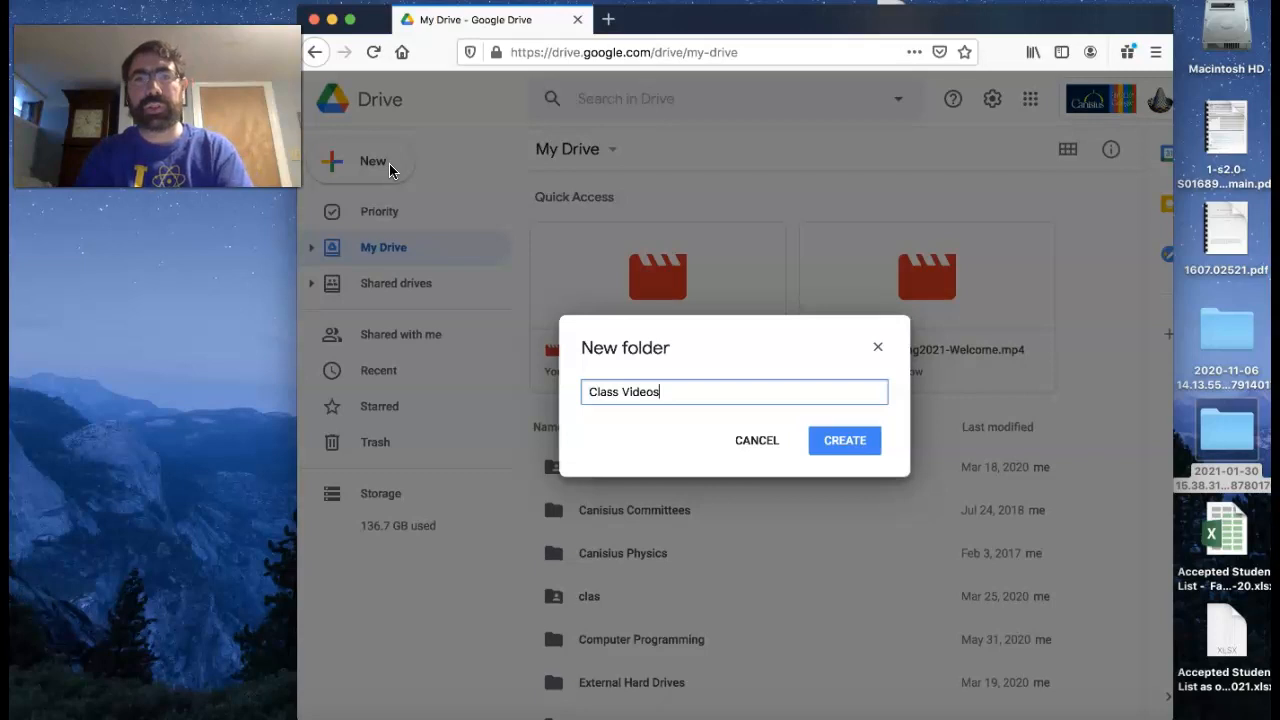
click(848, 440)
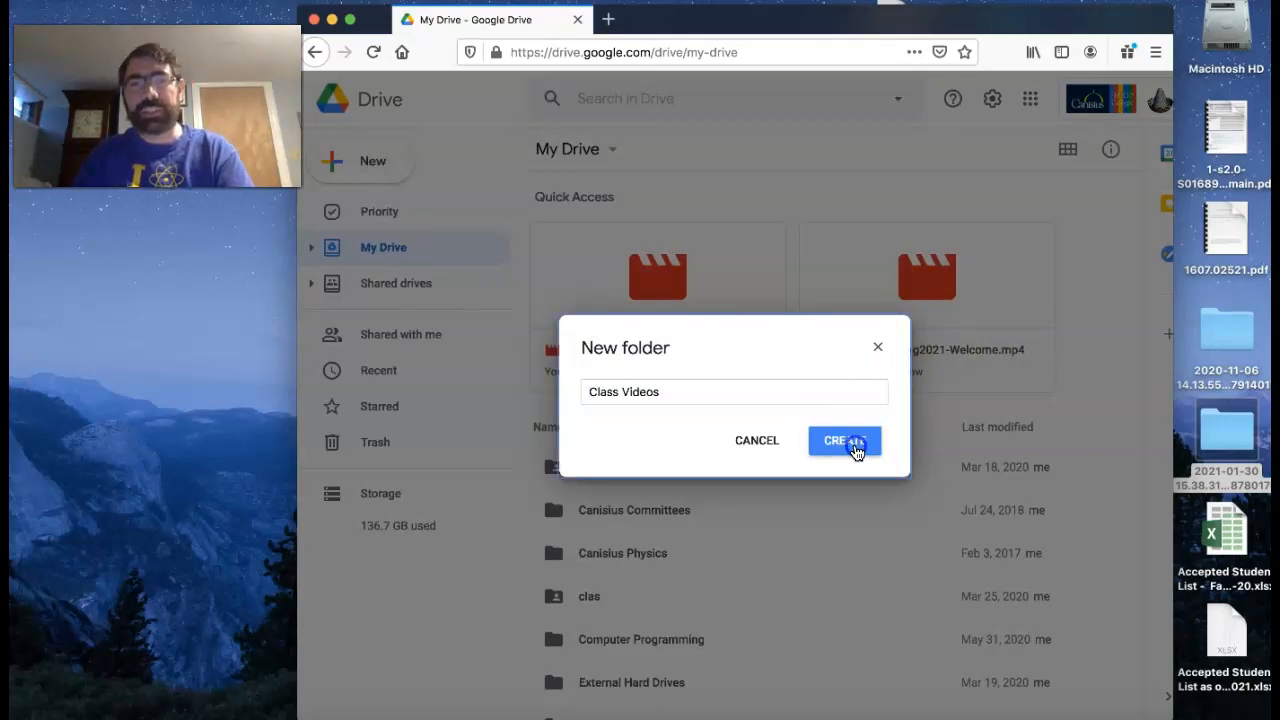
- Upload zoom_0.mp4 from the 2021-01-30 15.38.31 desktop folder into the Class Videos folder, and close the file window
scroll(851, 437, down, 5)
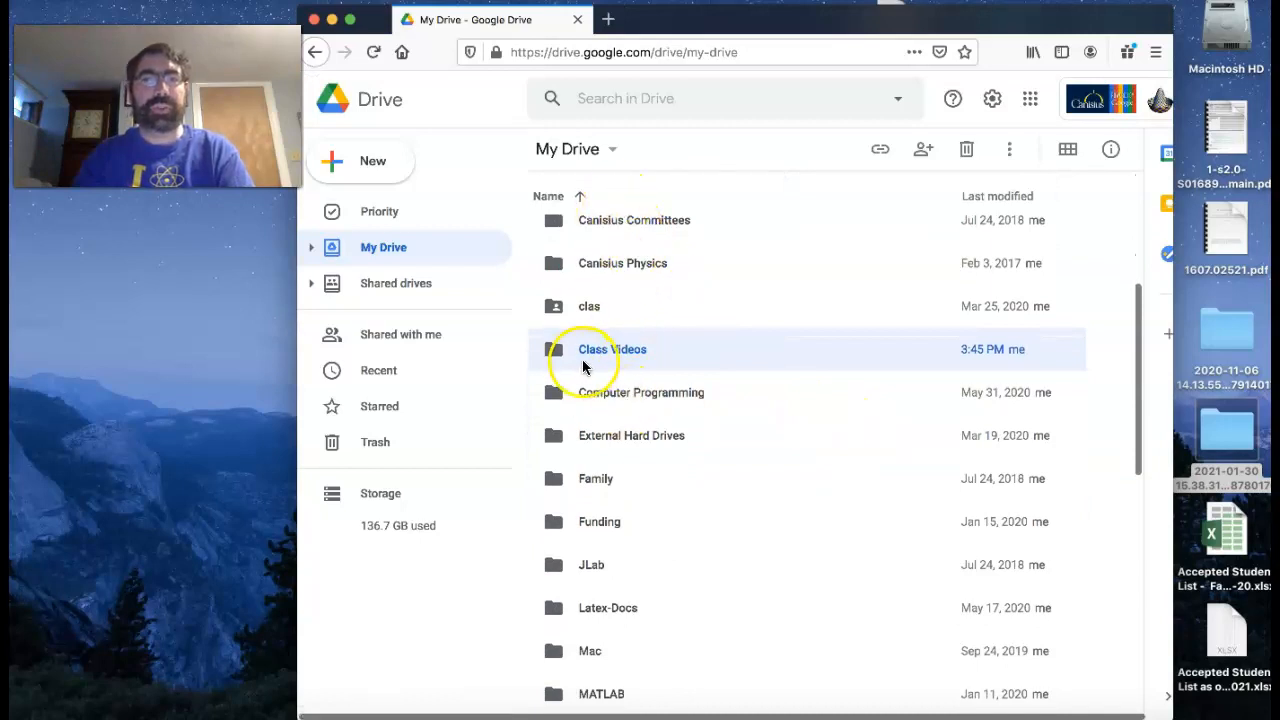
double_click(570, 350)
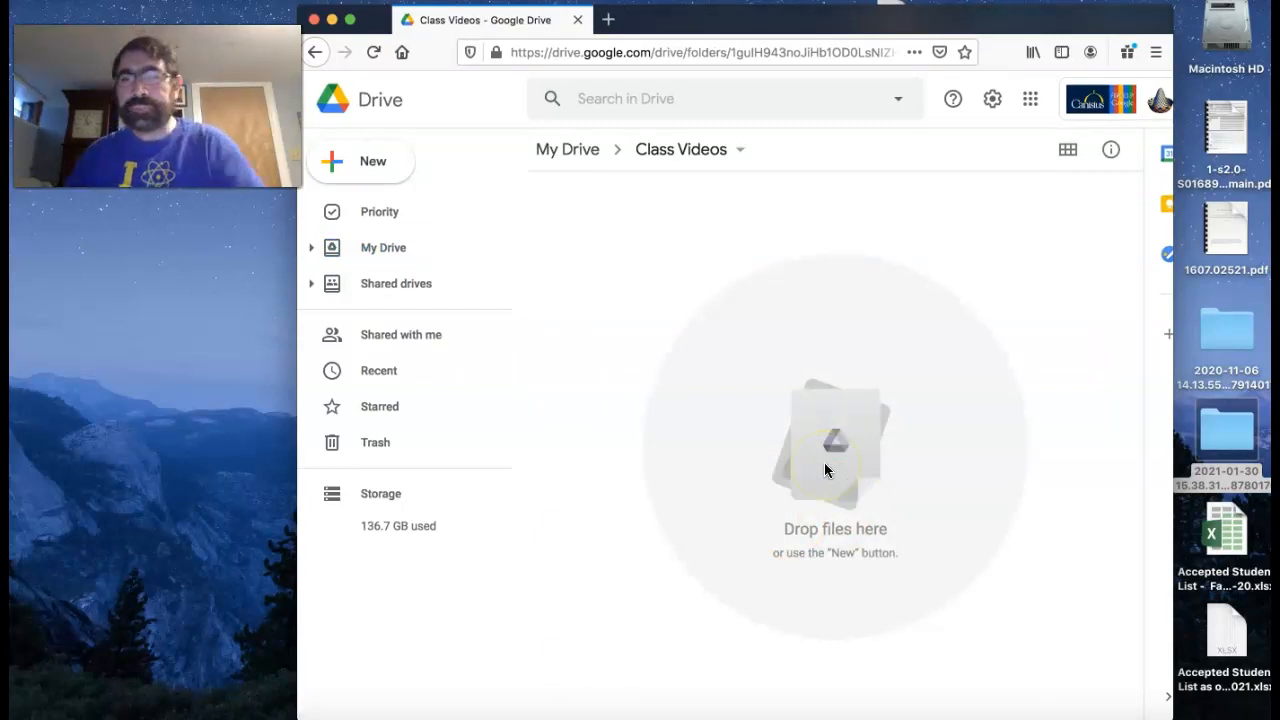
click(1226, 438)
double_click(1226, 438)
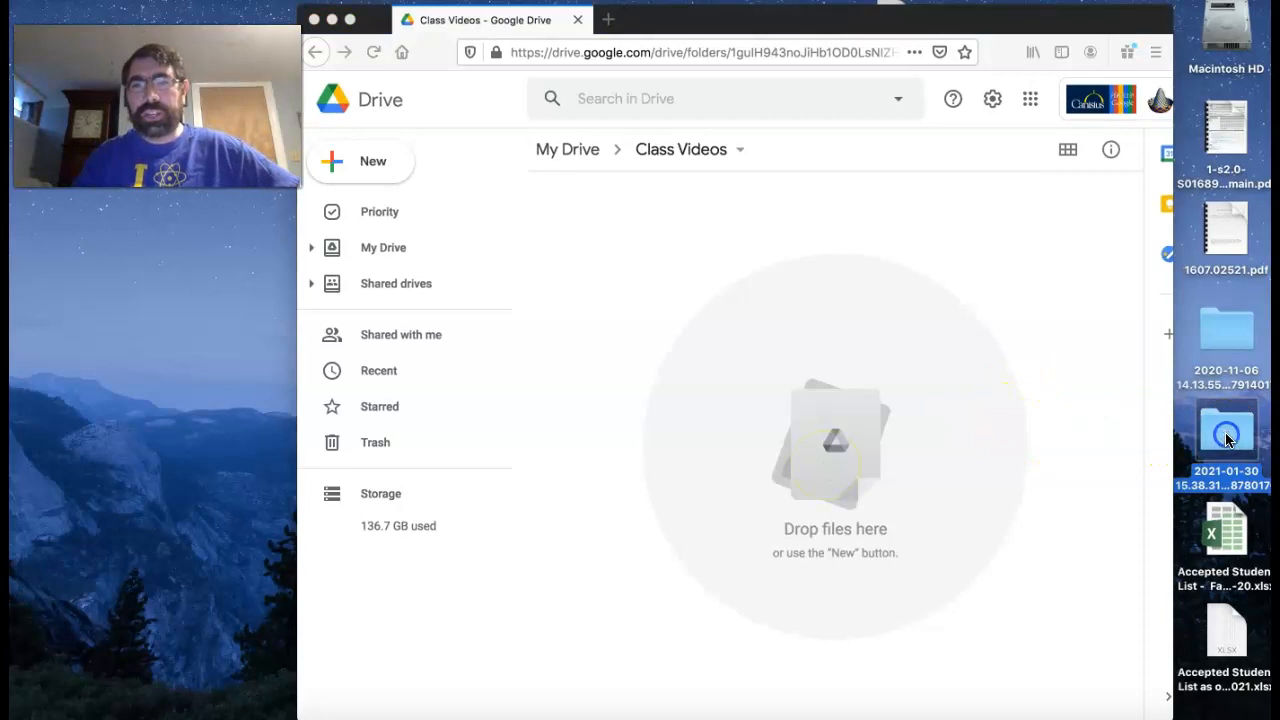
drag(523, 234, 505, 323)
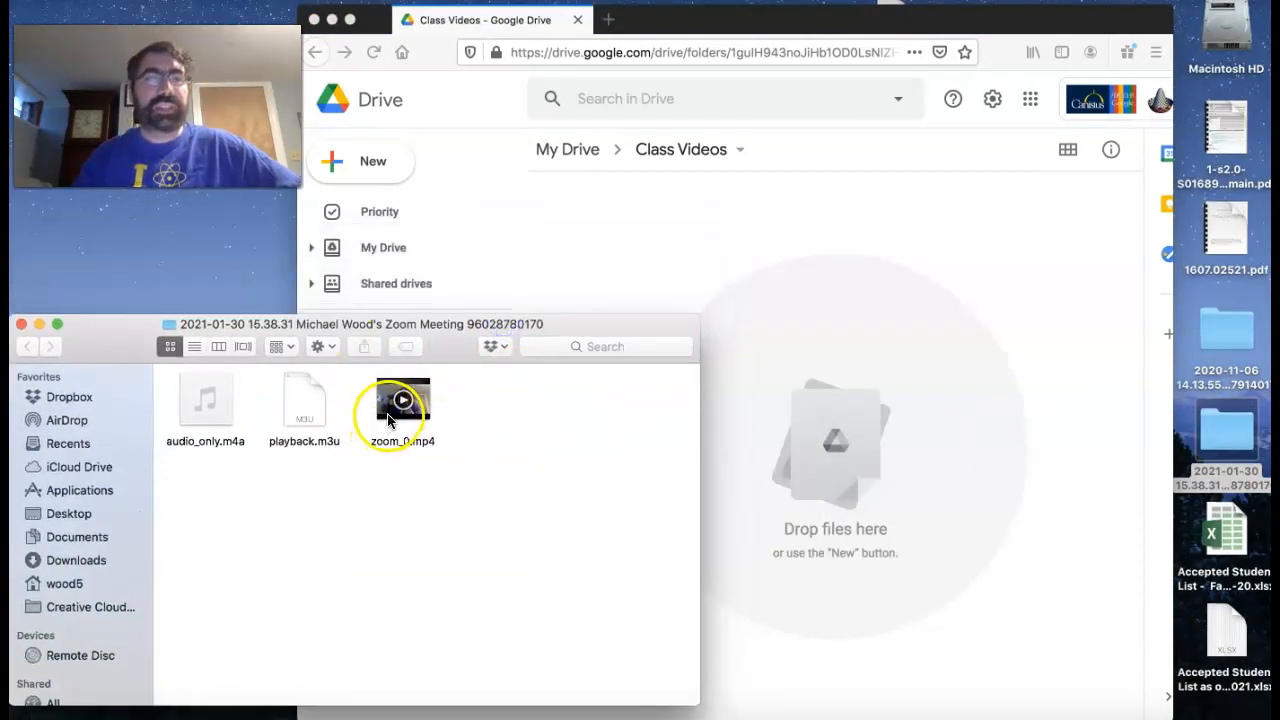
mouse_move(390, 428)
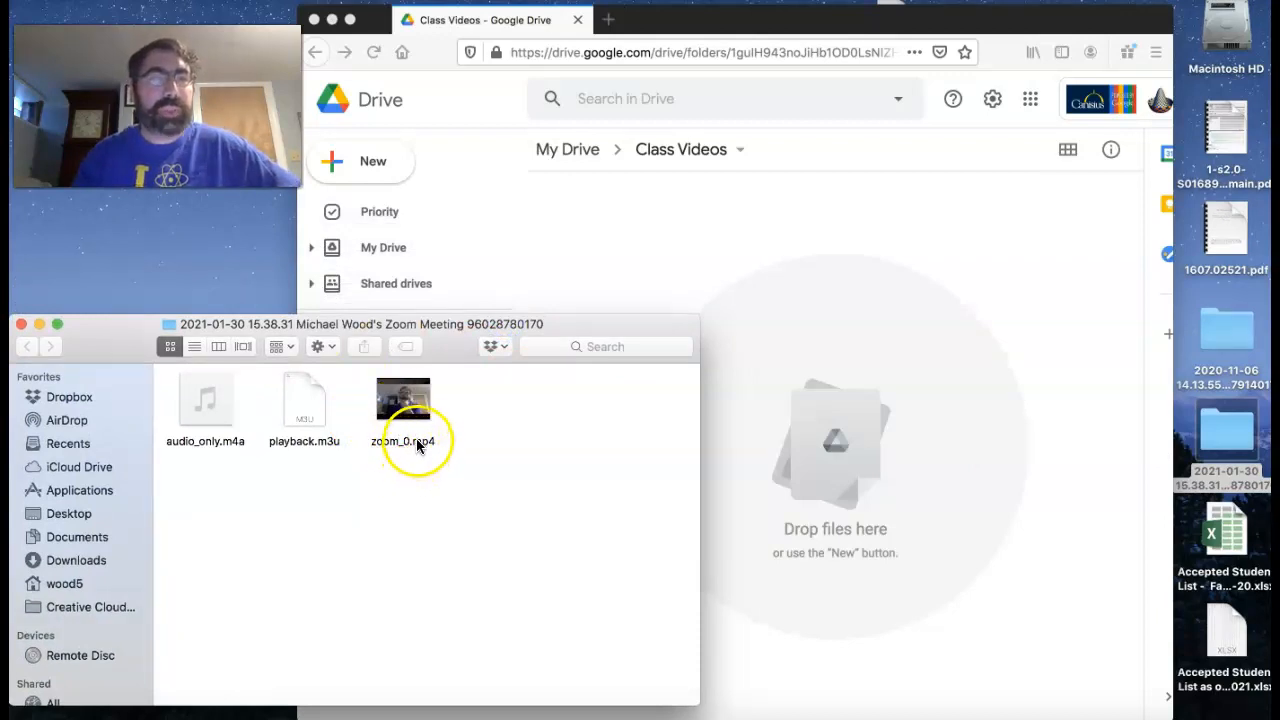
drag(403, 410, 845, 470)
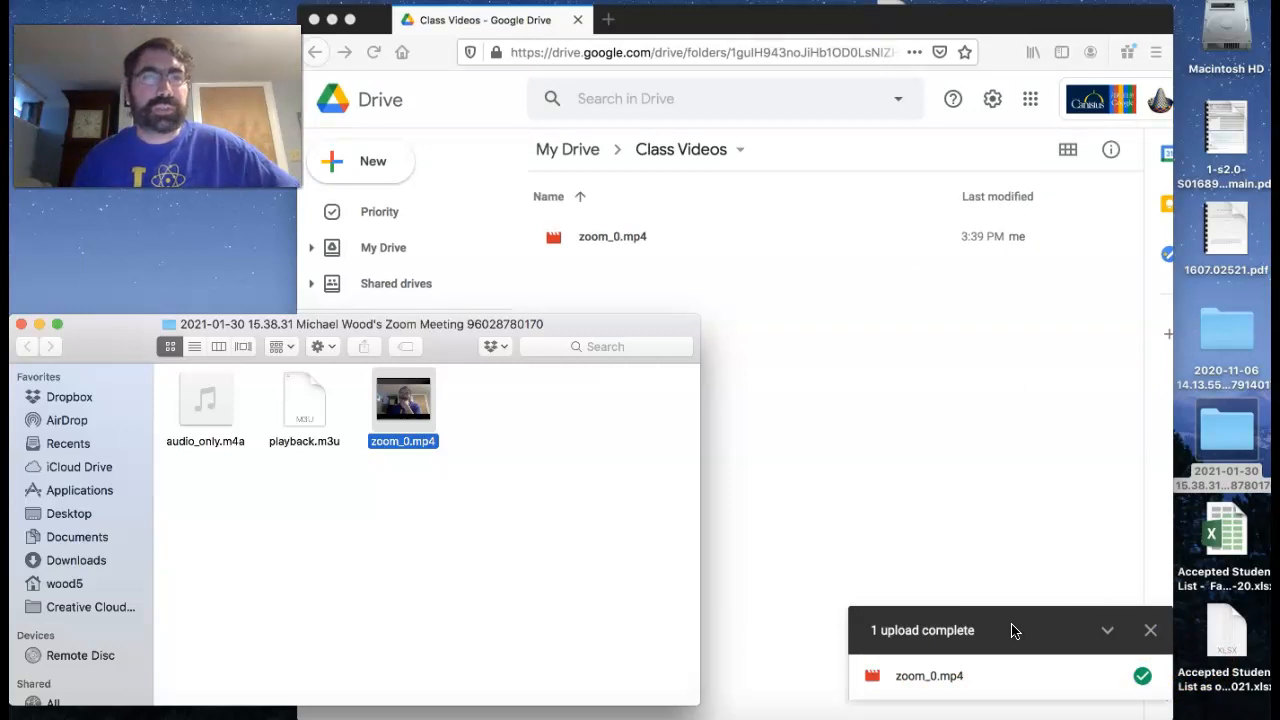
click(21, 325)
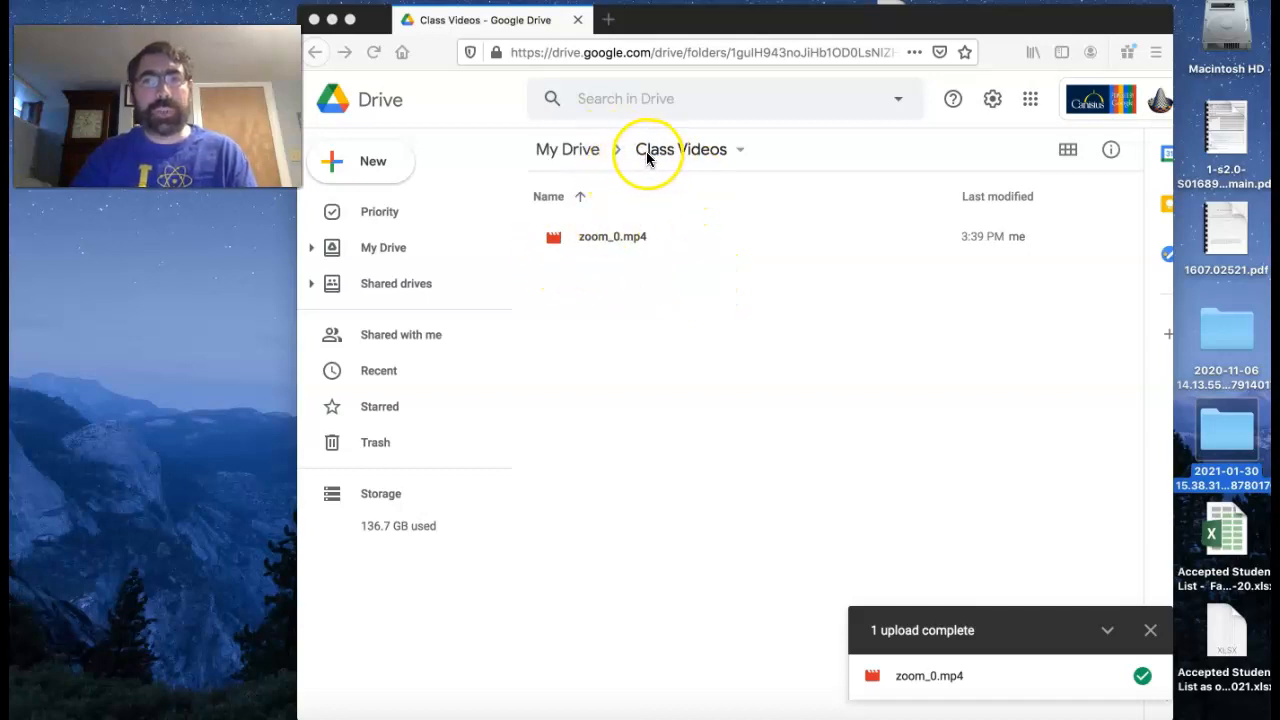
- Return to My Drive and open the link-sharing settings of the Class Videos folder
click(586, 157)
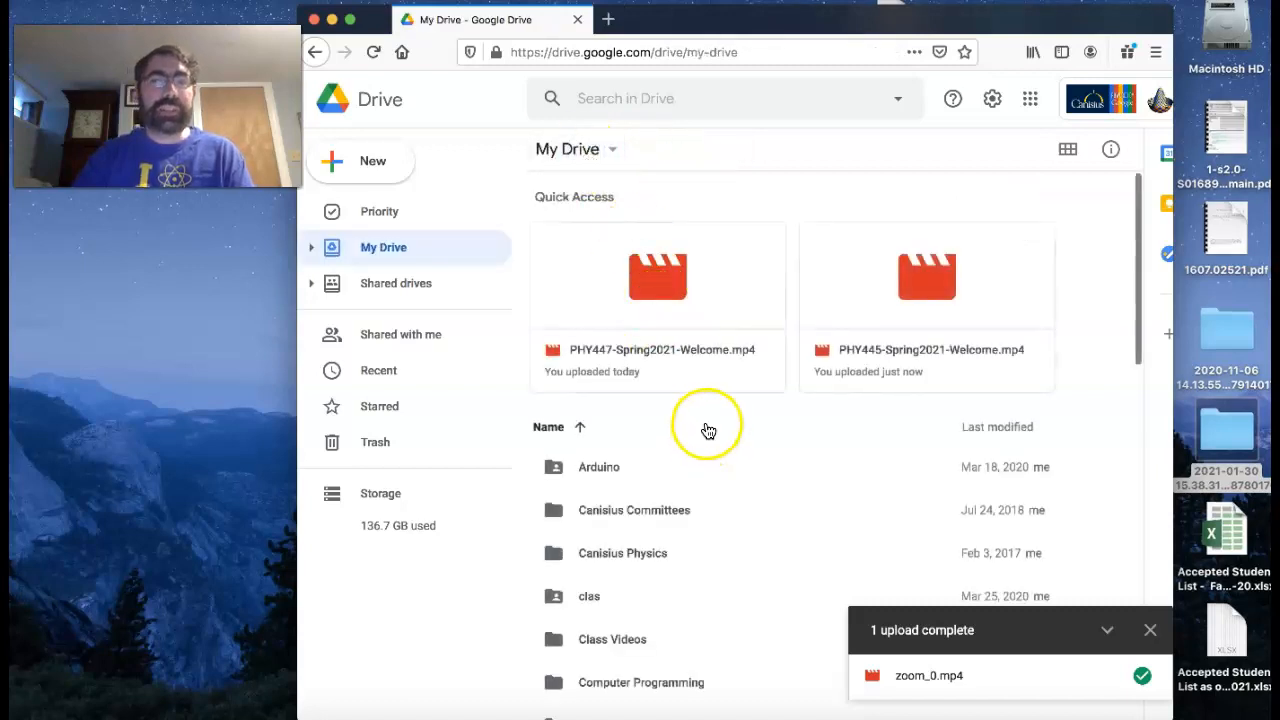
scroll(706, 430, down, 2)
scroll(706, 425, down, 2)
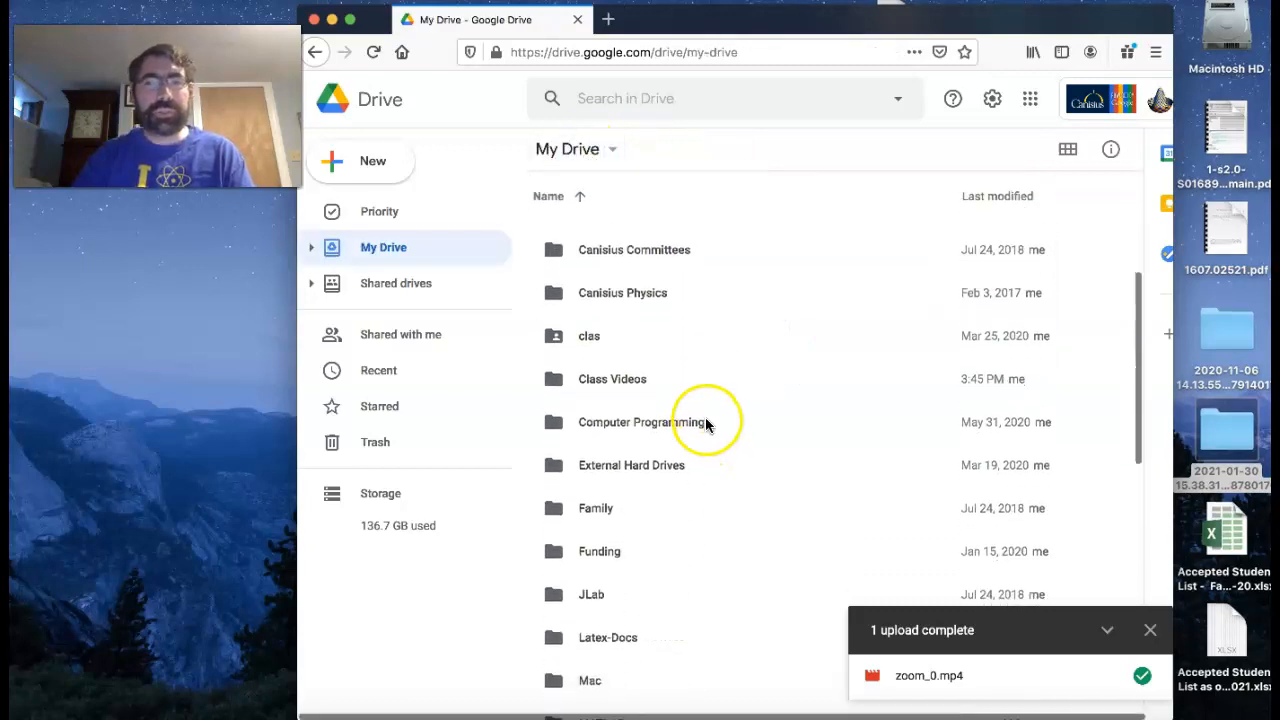
click(617, 385)
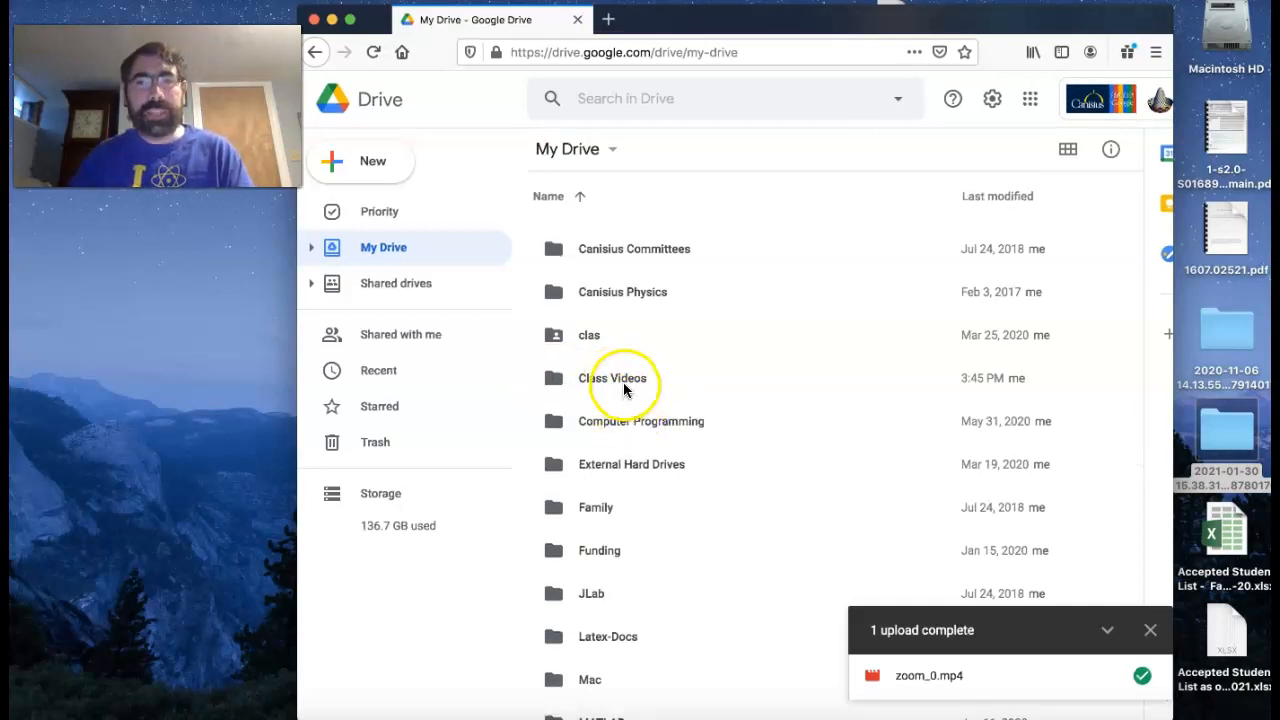
scroll(616, 388, down, 1)
scroll(616, 377, up, 1)
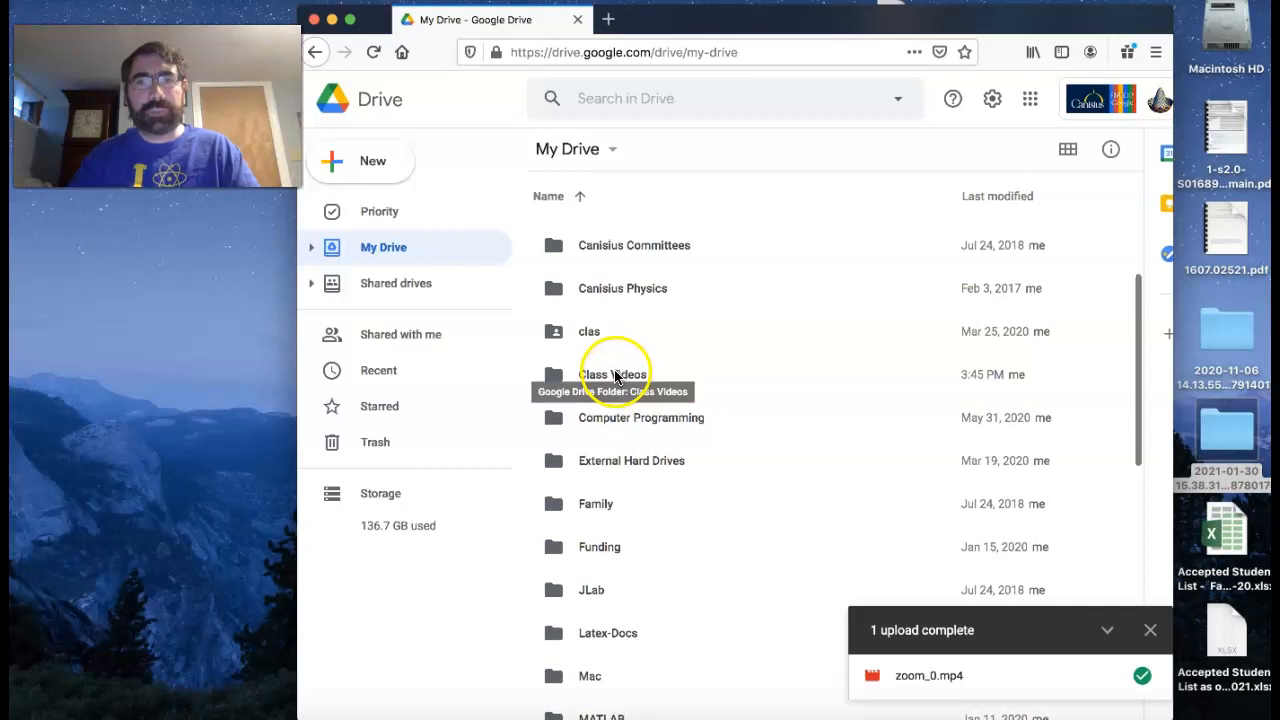
double_click(616, 377)
right_click(614, 376)
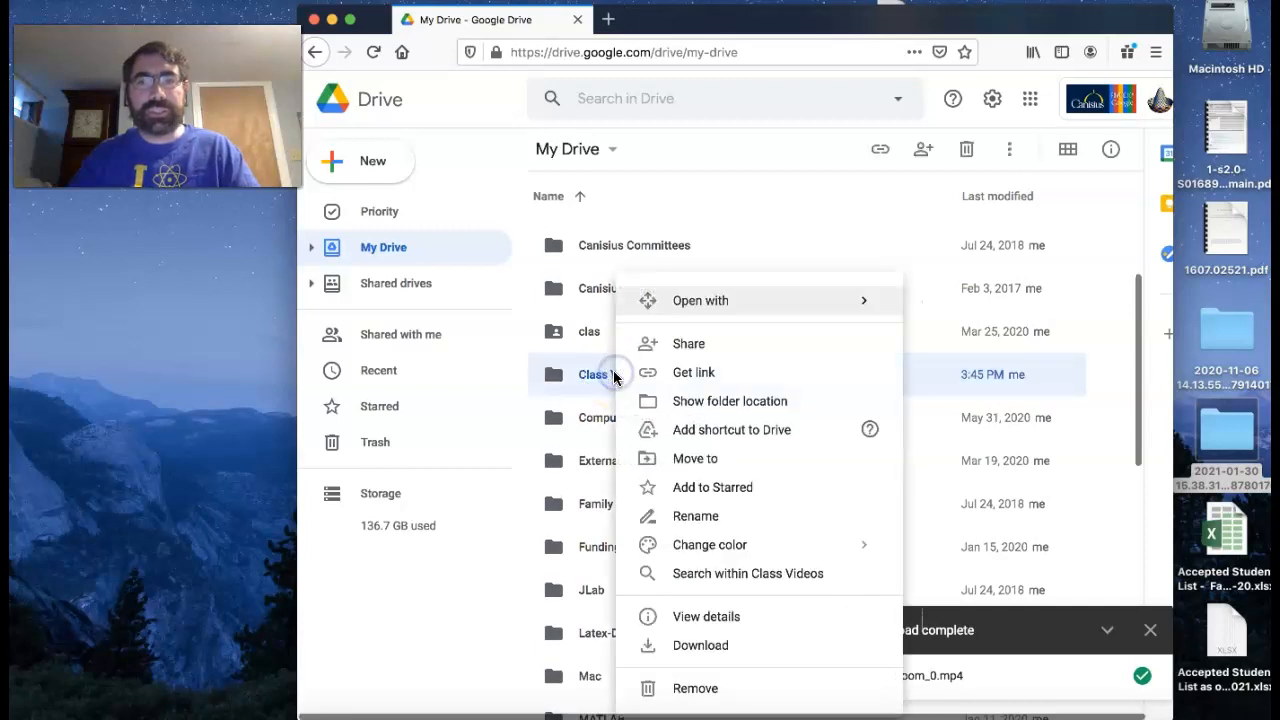
click(694, 377)
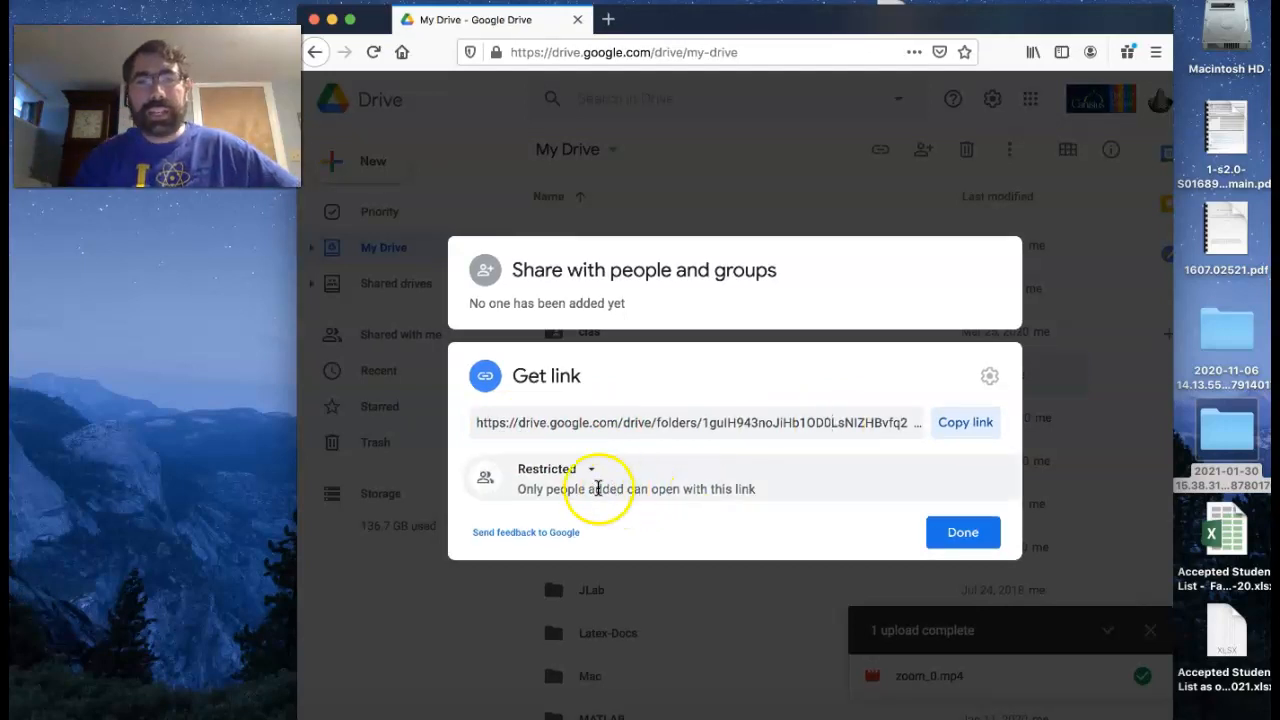
- Set the folder's link access to Canisius College, copy the sharing link, and finish sharing
click(590, 474)
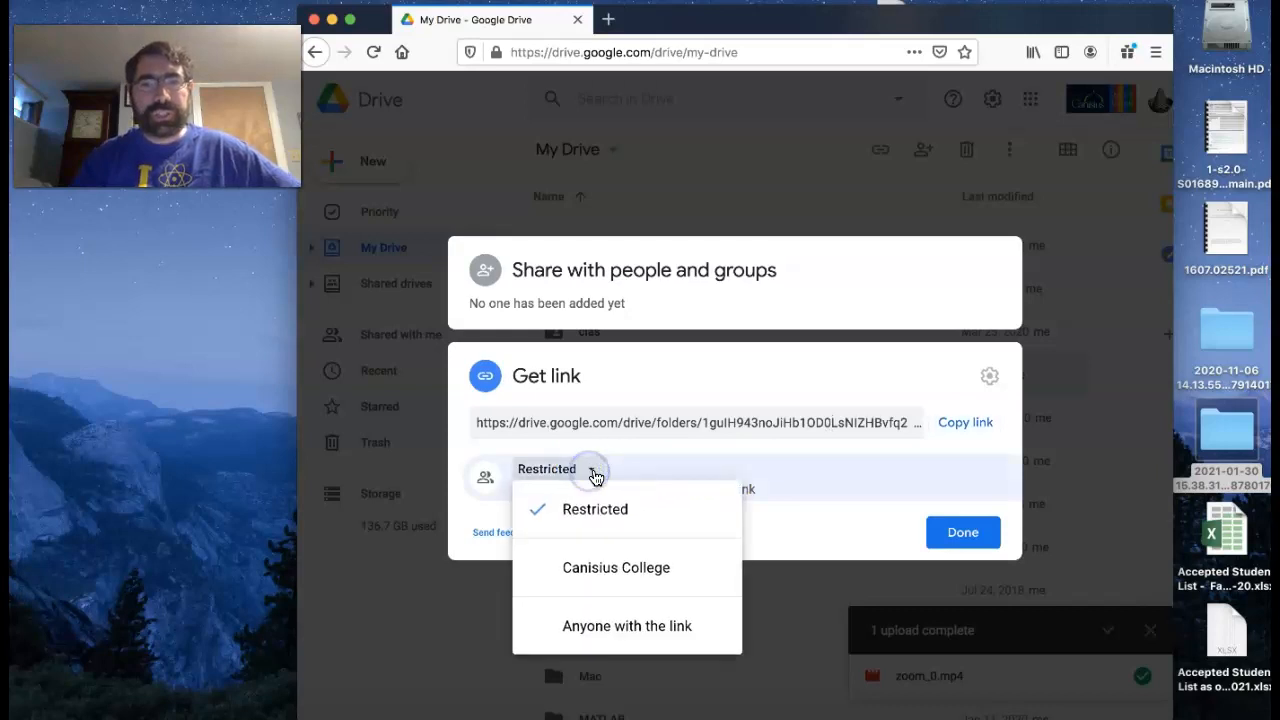
click(632, 581)
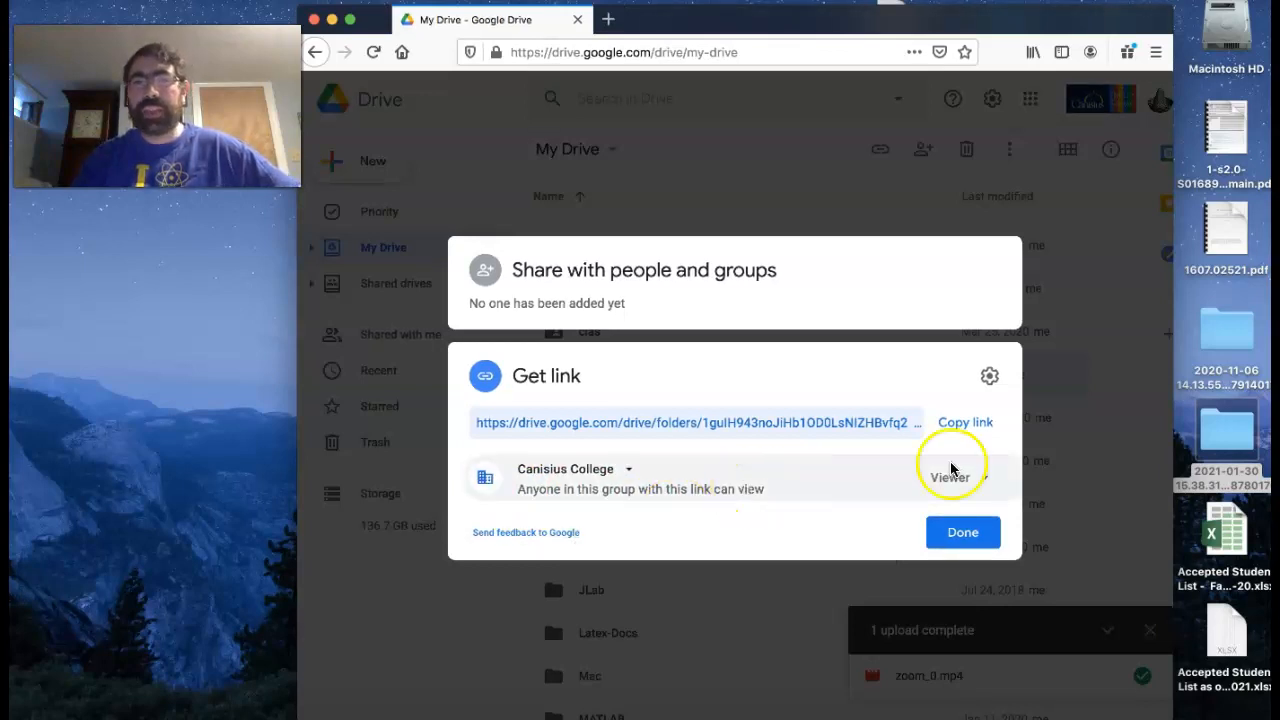
click(965, 432)
click(963, 532)
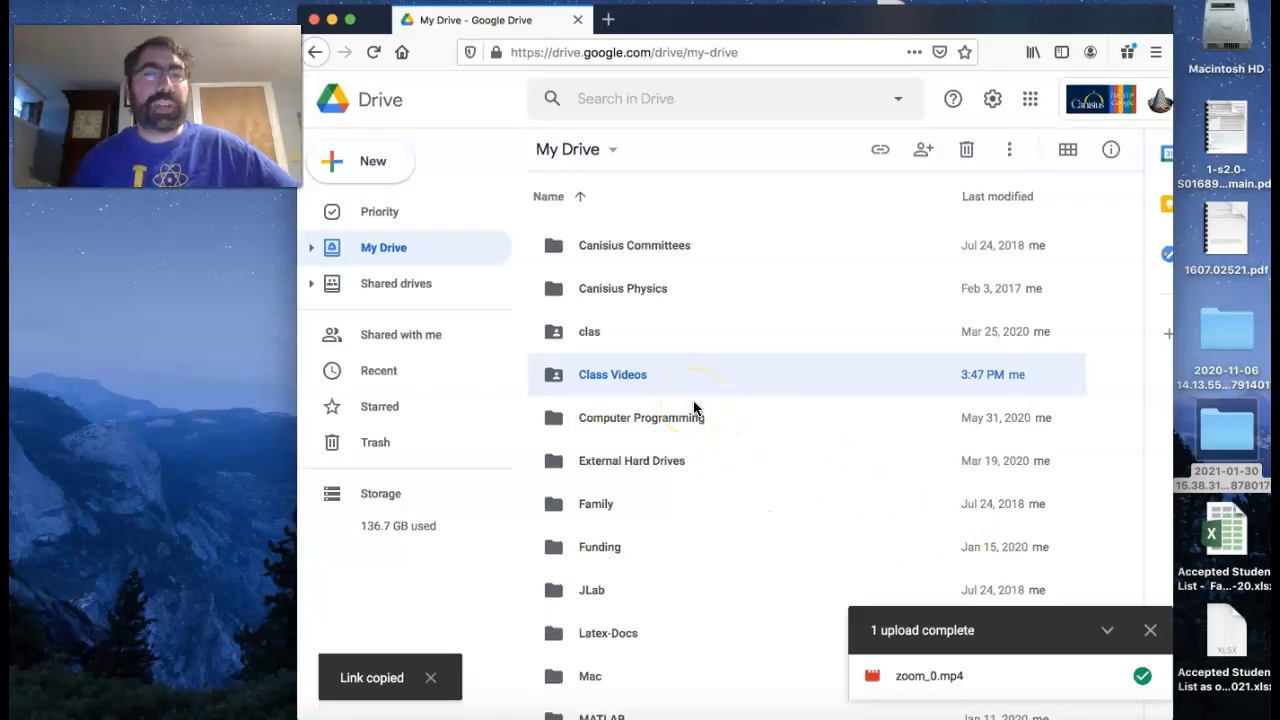
- Open d2l.canisius.edu in a new browser tab
click(612, 20)
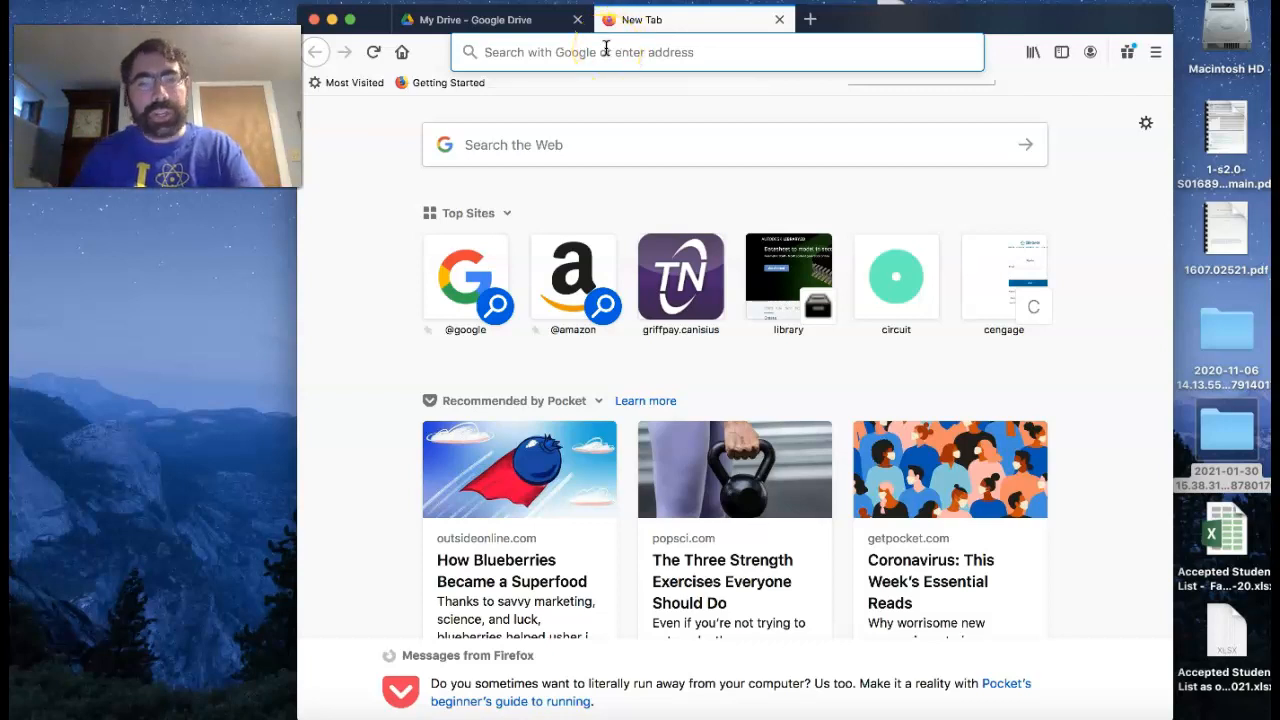
text(d2l.)
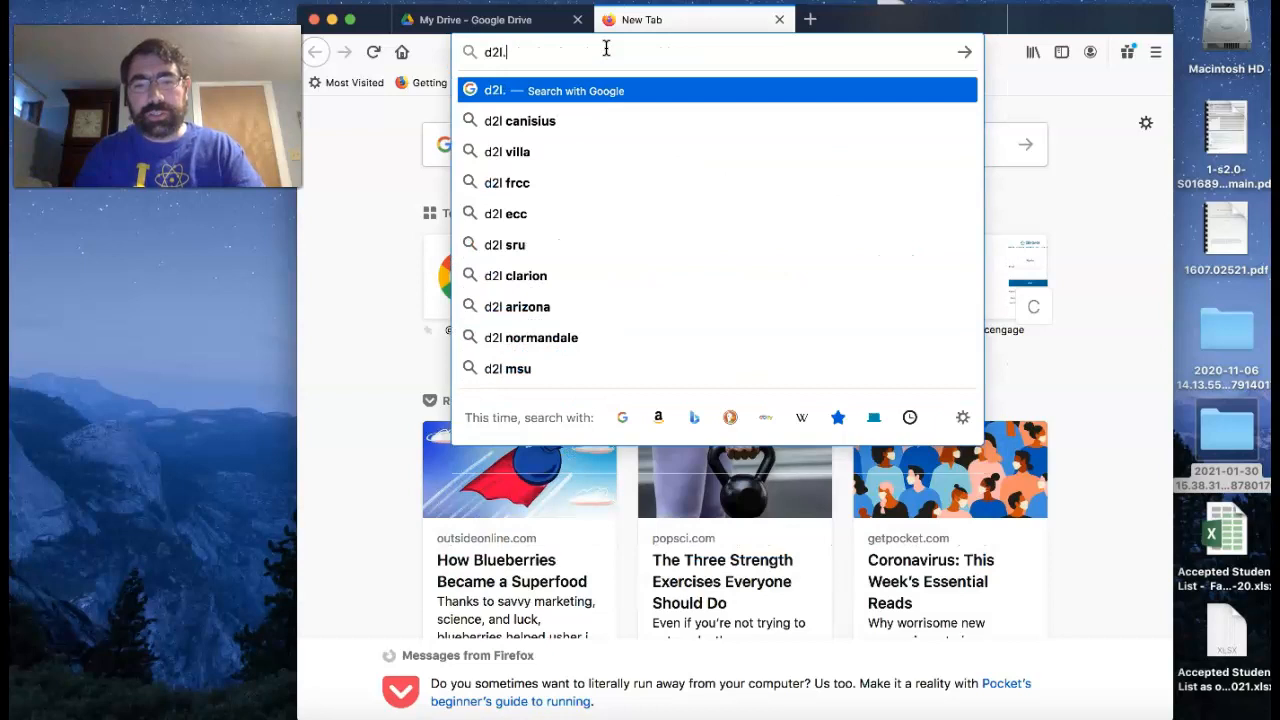
text(canisius)
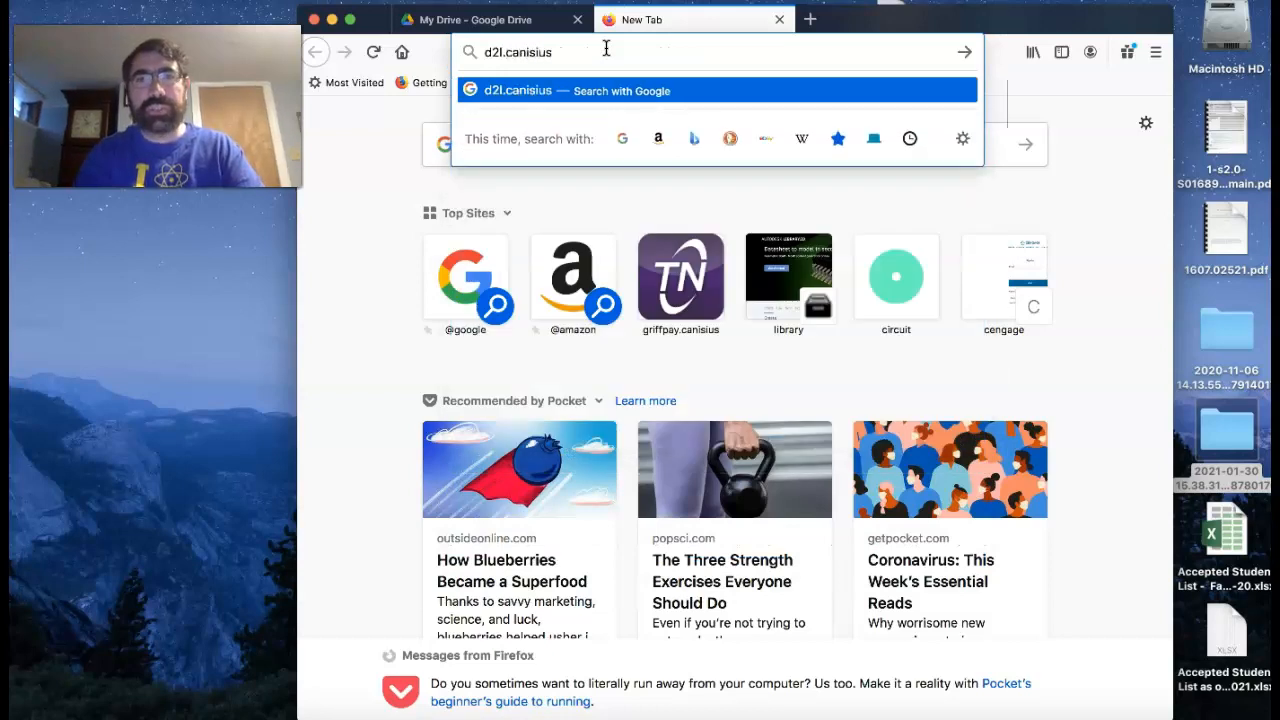
text(.edu)
key(Return)
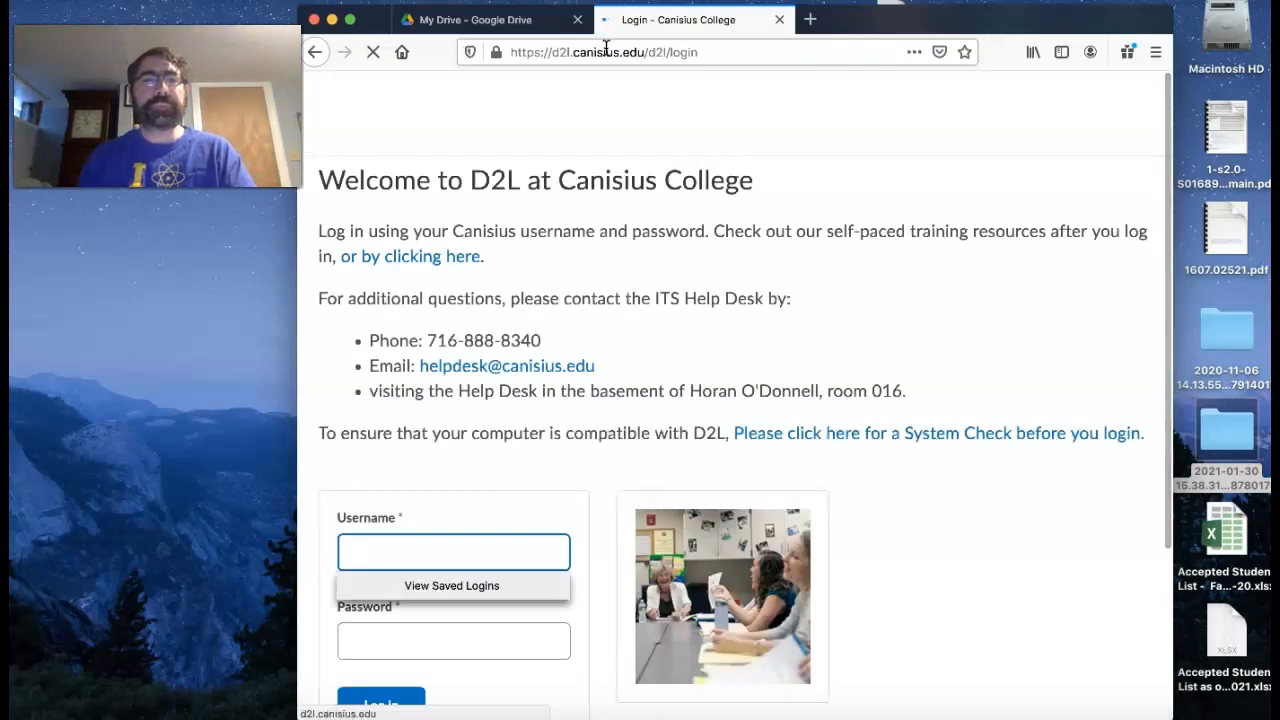
- Log in to D2L by entering the Canisius username and account password
scroll(737, 310, down, 3)
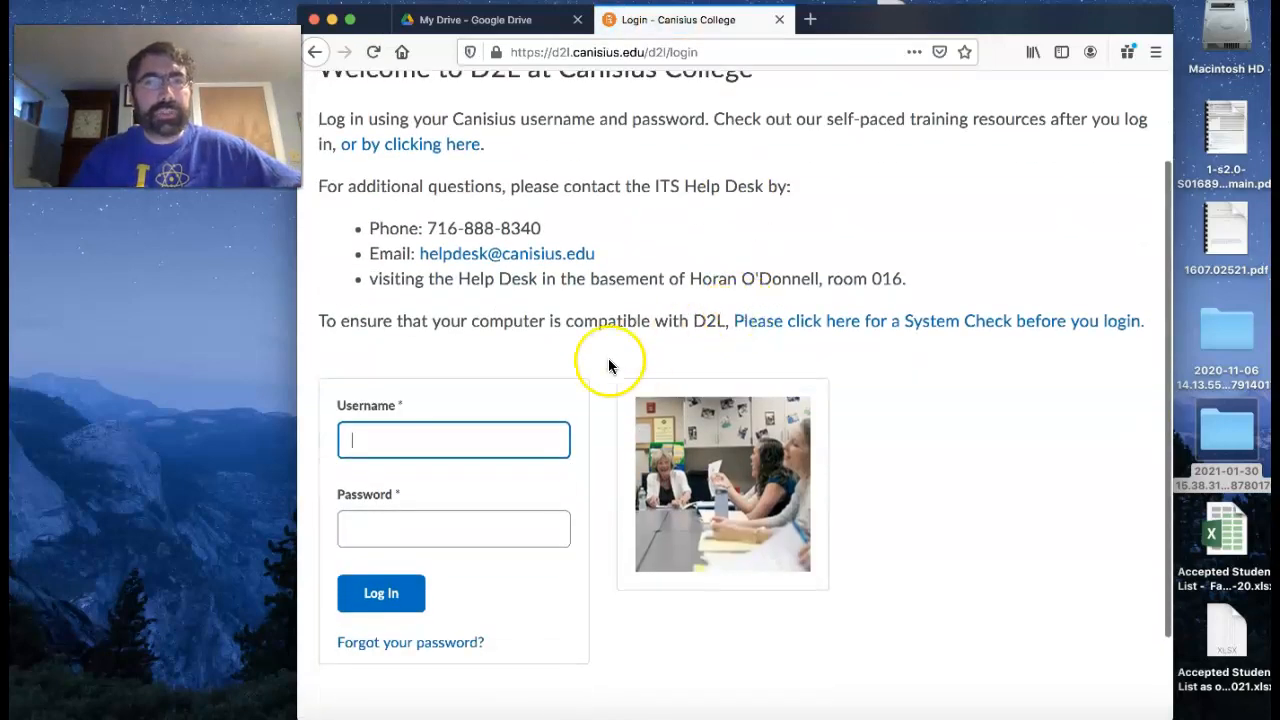
click(427, 429)
text(wood5)
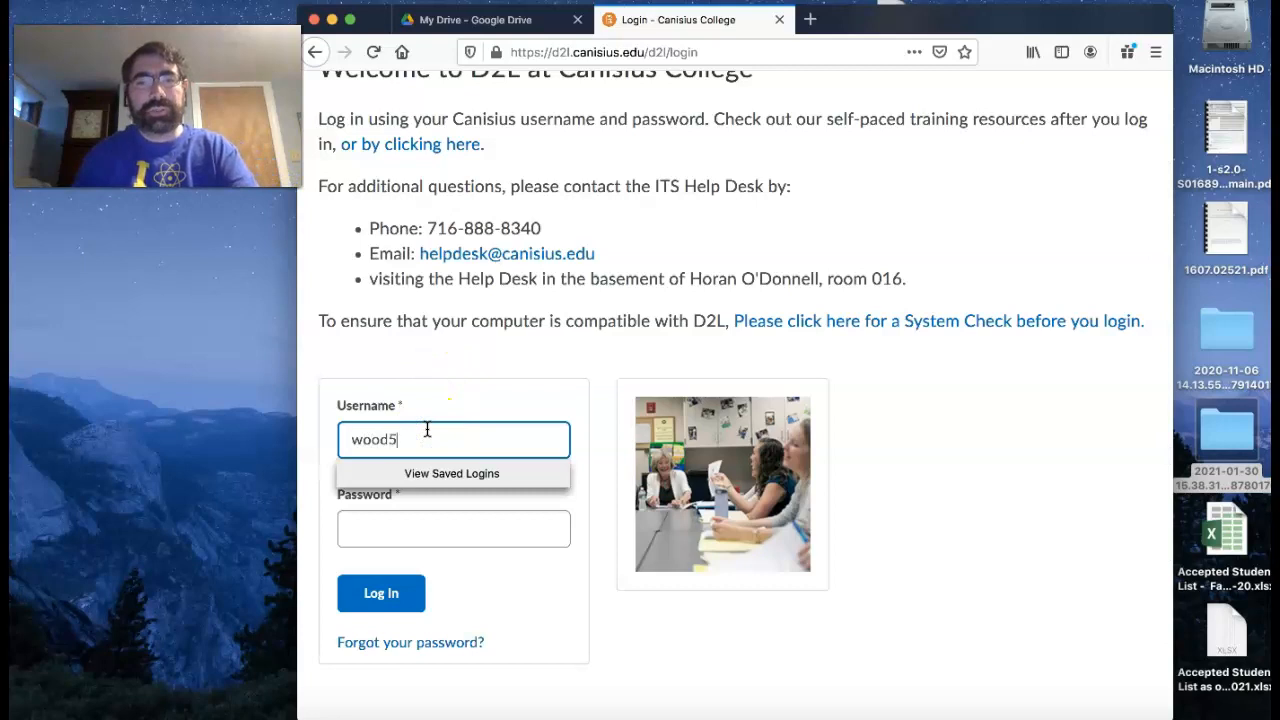
key(Tab)
text(•)
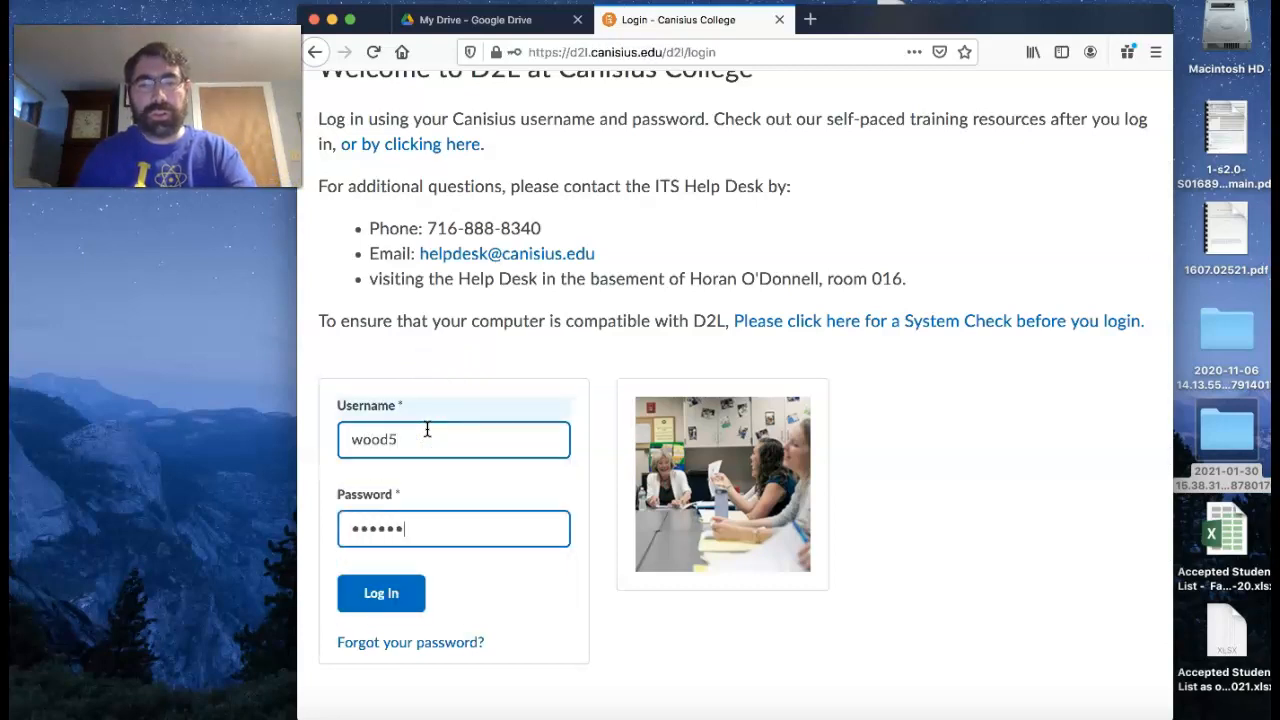
click(380, 580)
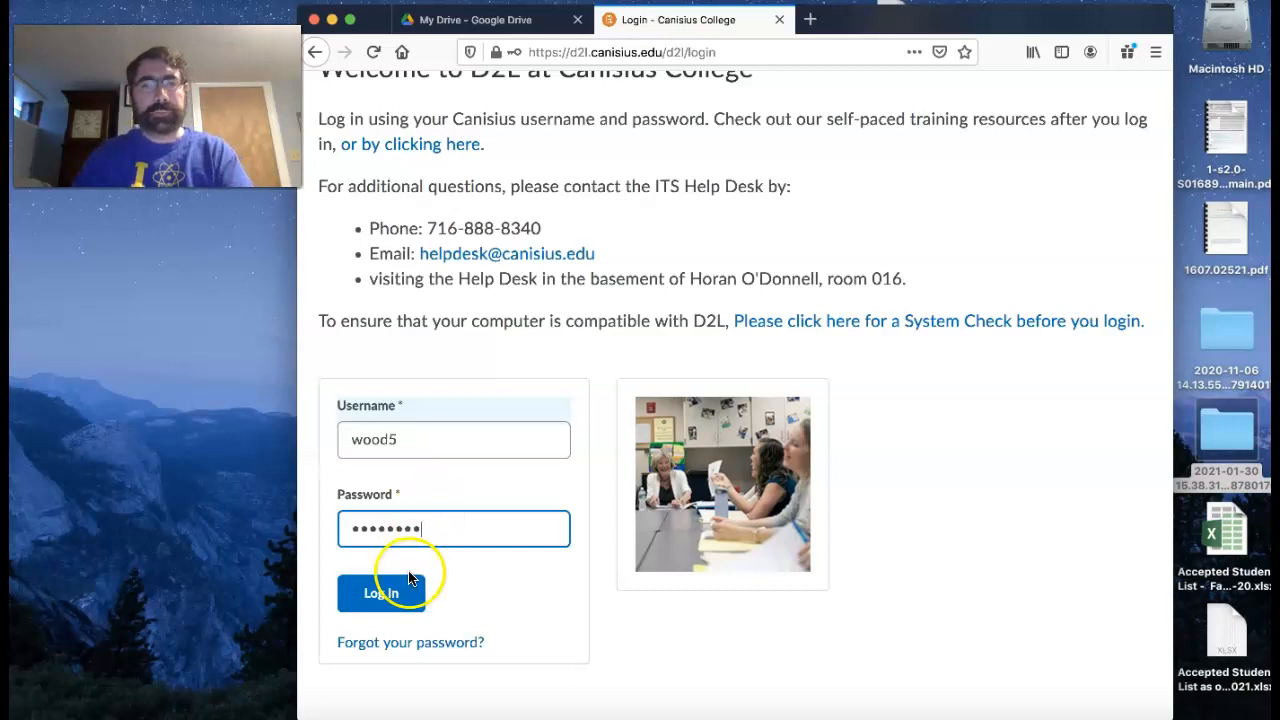
click(569, 221)
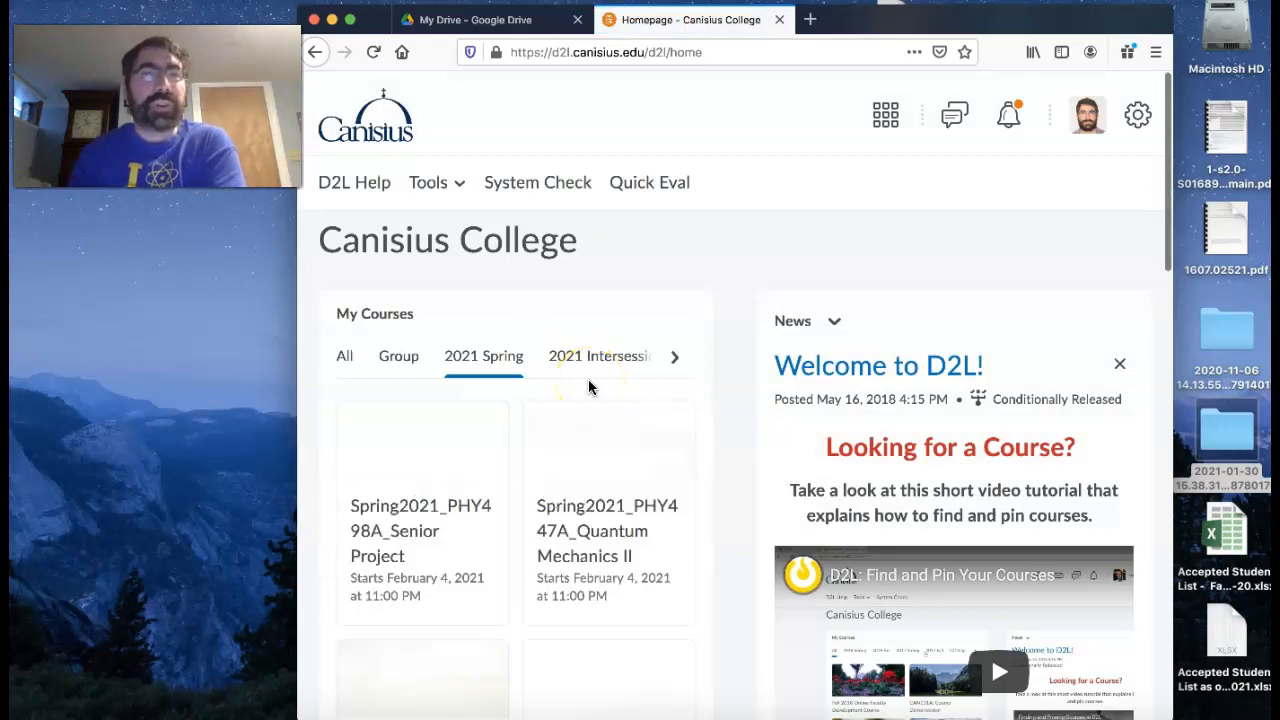
- Find the Spring2021_PHY499ONL_Independent Study course among the 2021 Spring courses and open it
click(595, 367)
scroll(595, 367, down, 3)
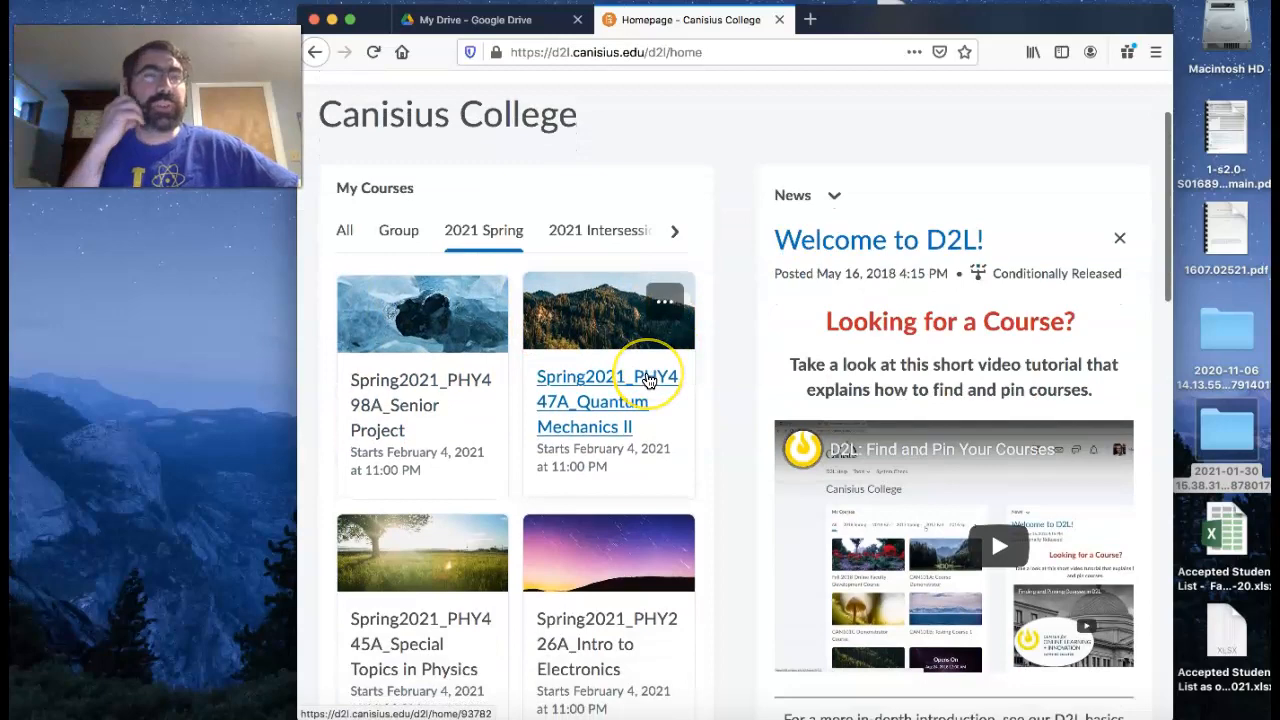
scroll(648, 380, down, 15)
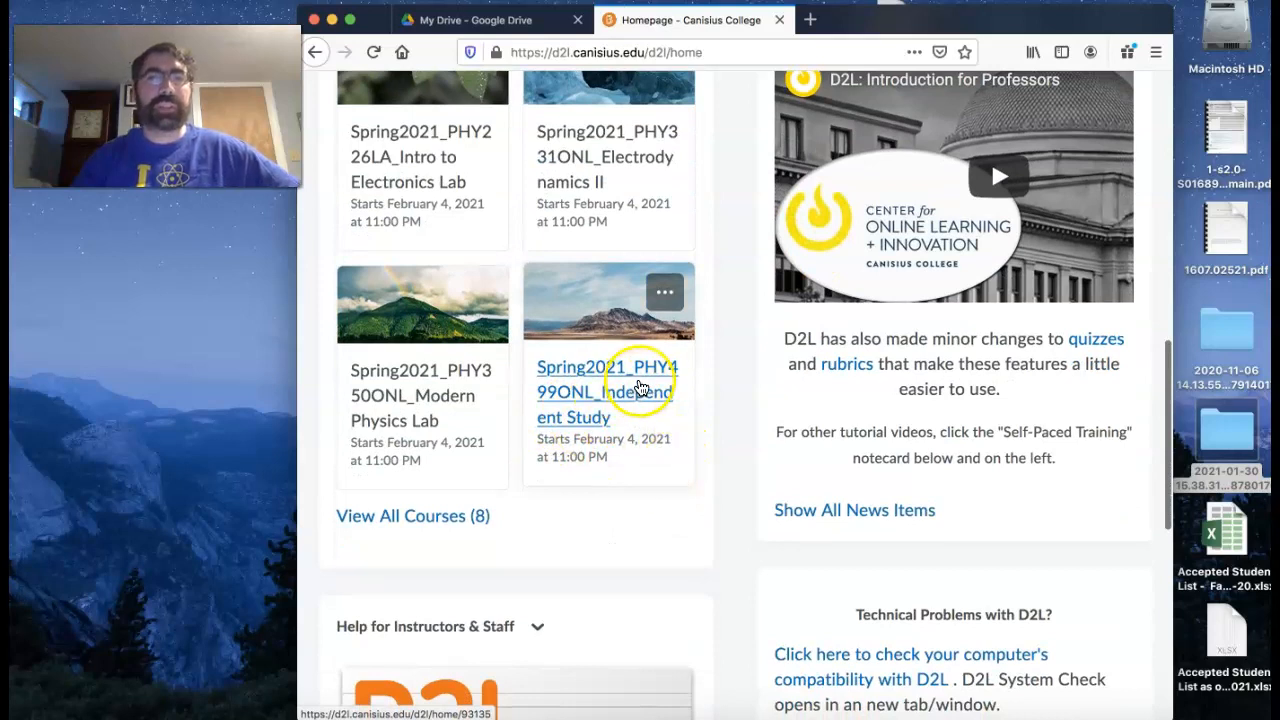
click(636, 392)
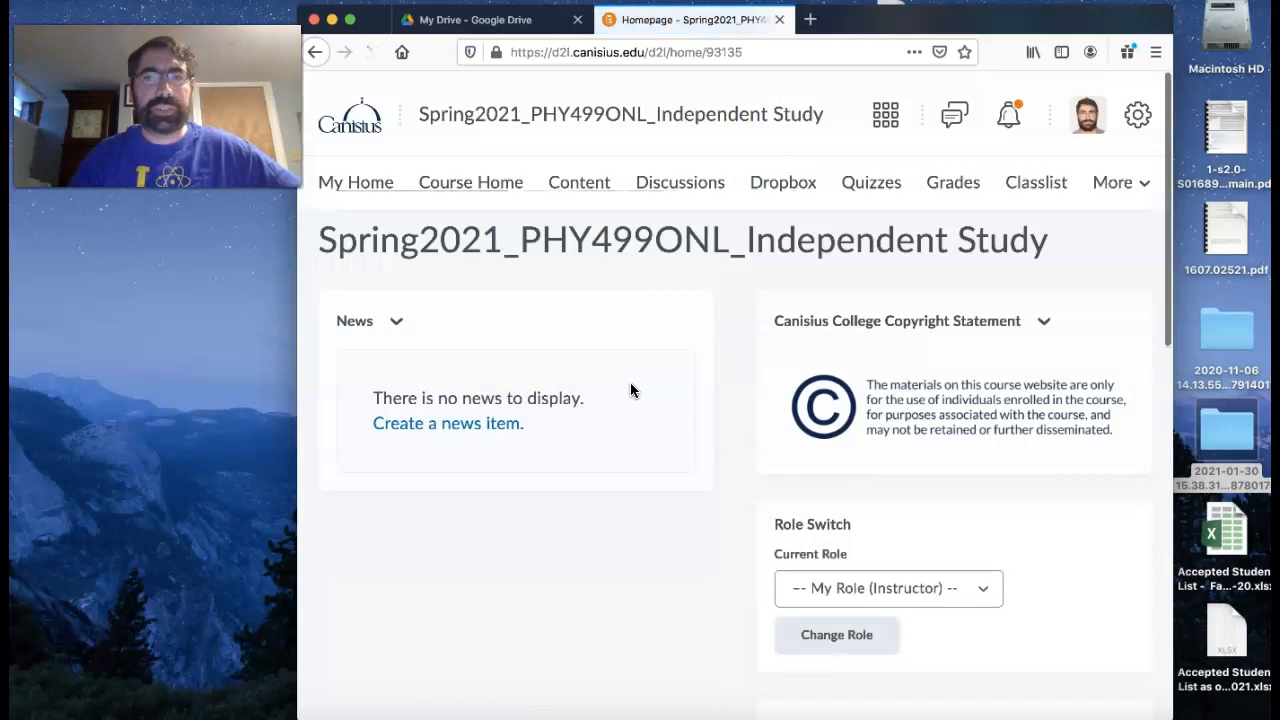
- Go to the course content and add a module named "Videos" to the table of contents
click(586, 182)
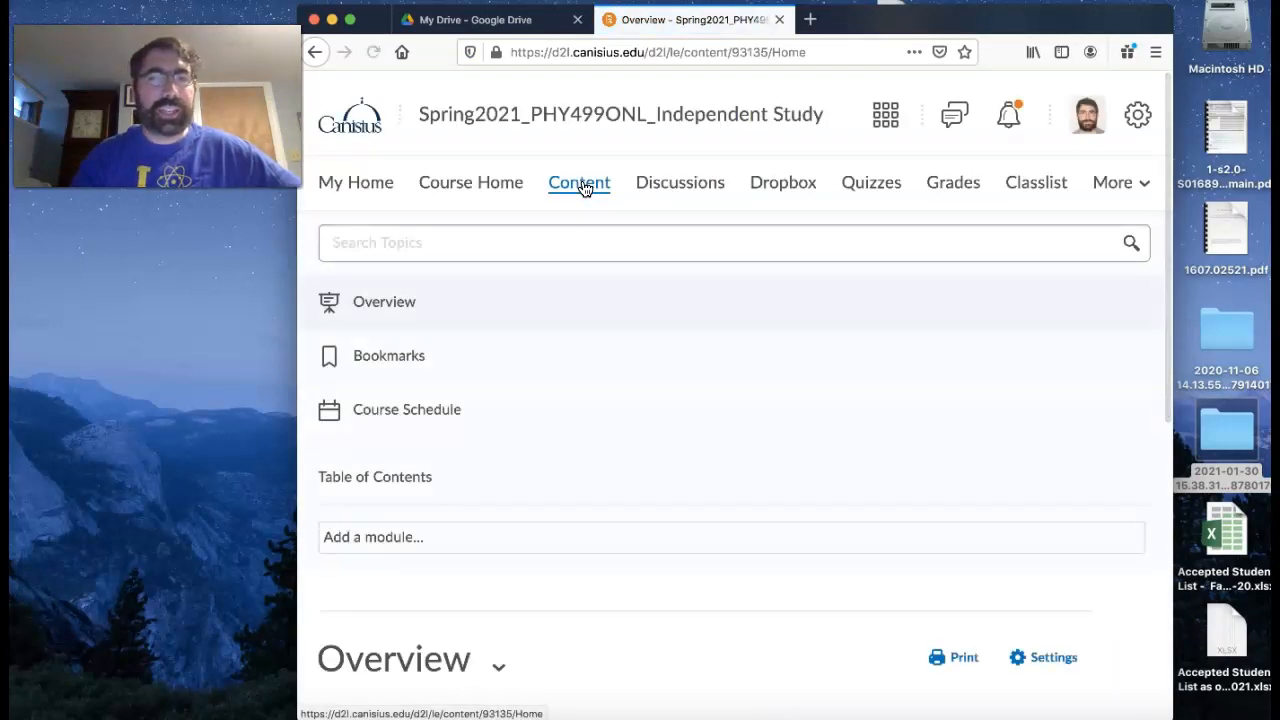
scroll(583, 277, down, 5)
scroll(585, 283, down, 3)
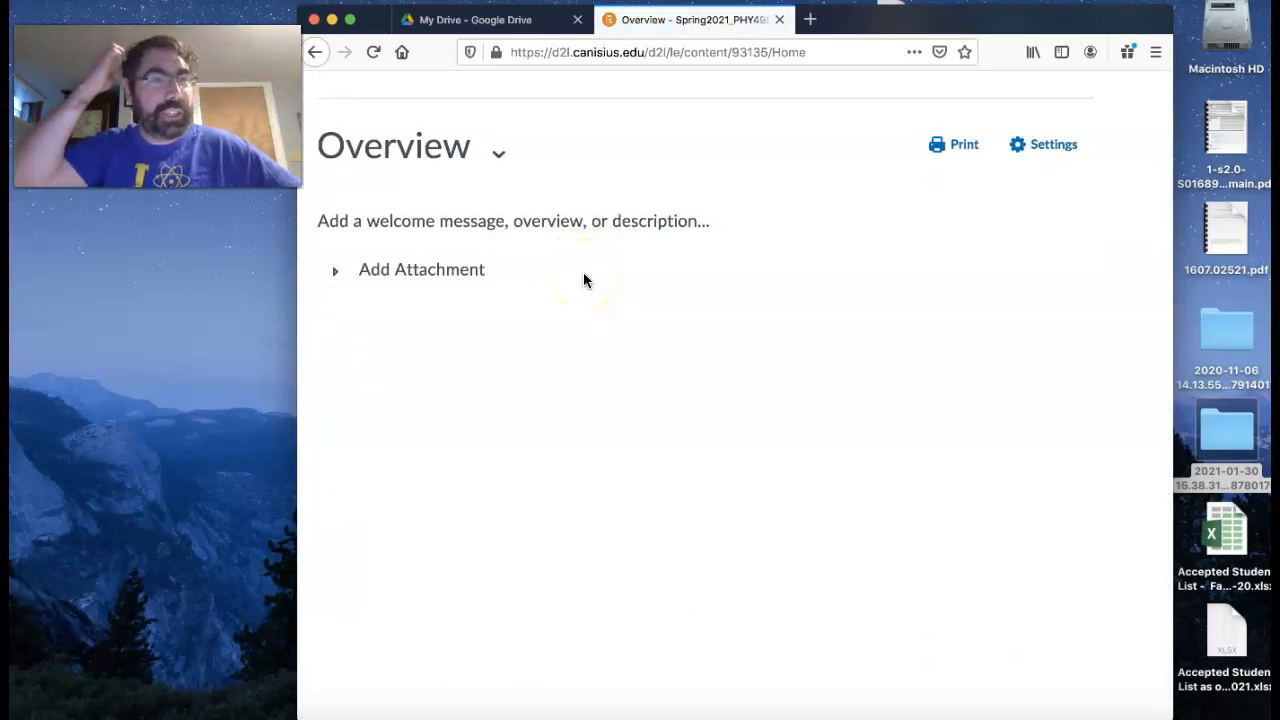
scroll(583, 275, up, 1)
scroll(583, 275, up, 7)
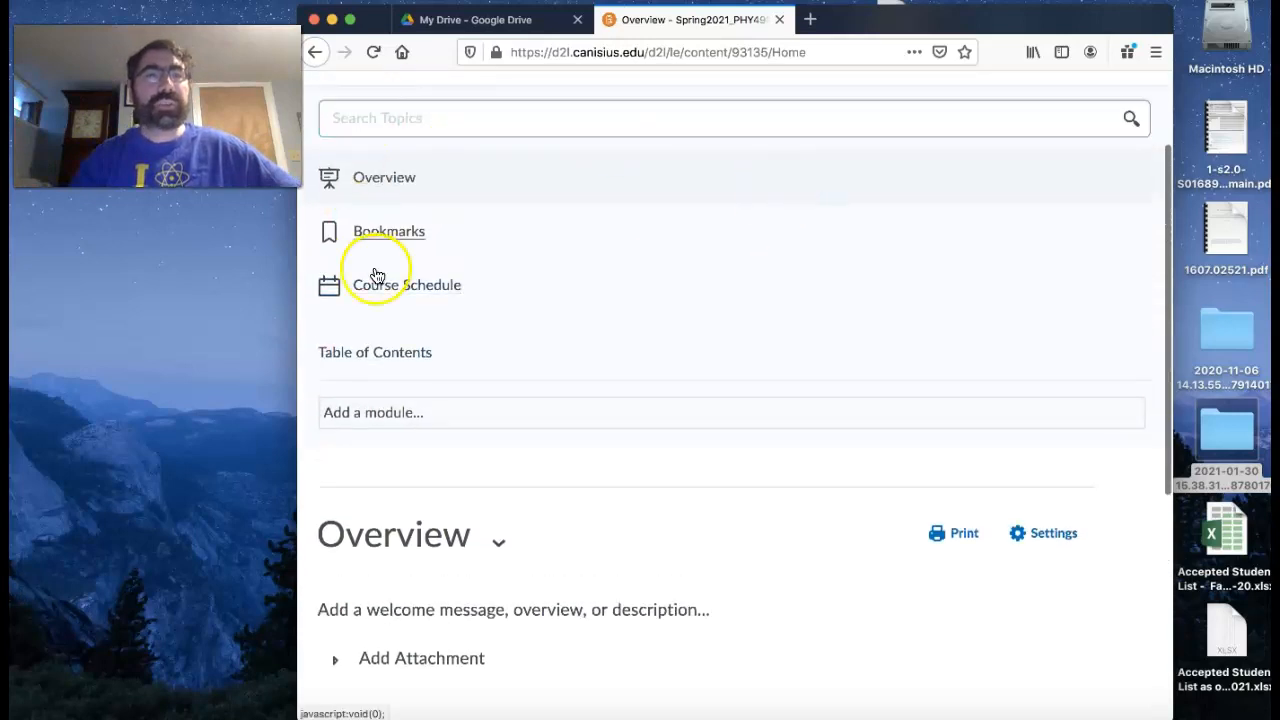
click(385, 413)
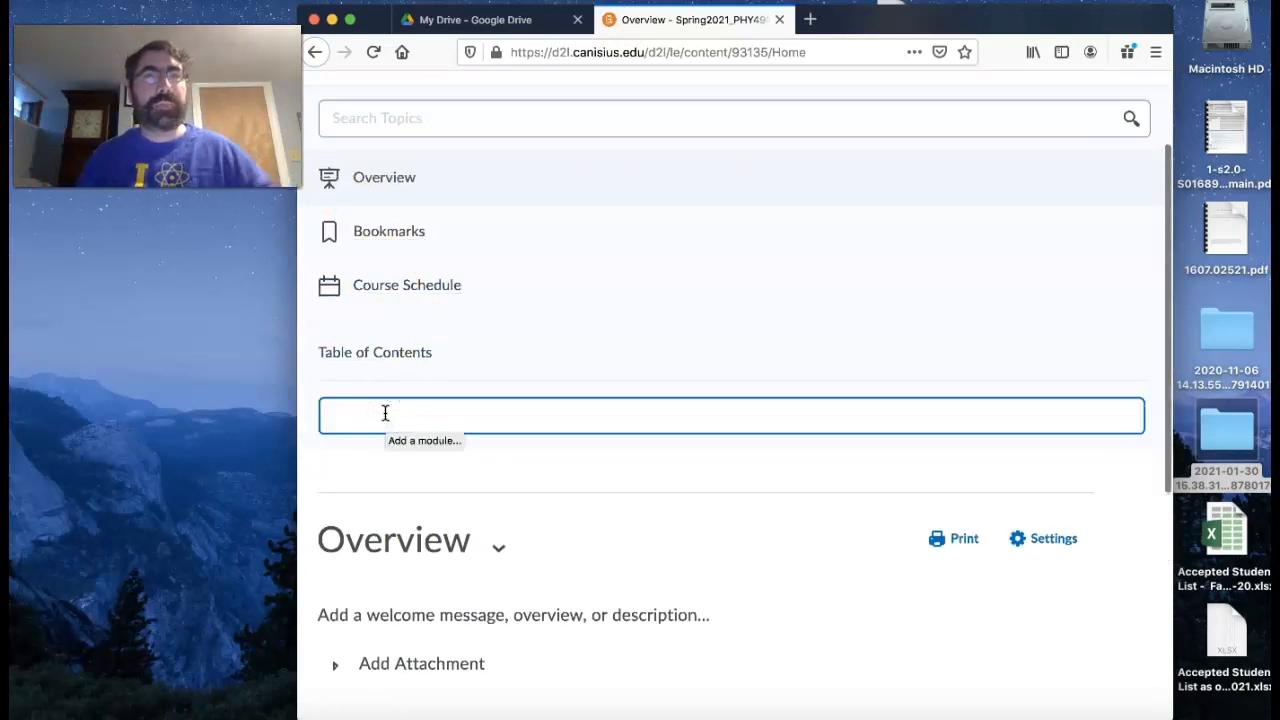
text(Vi)
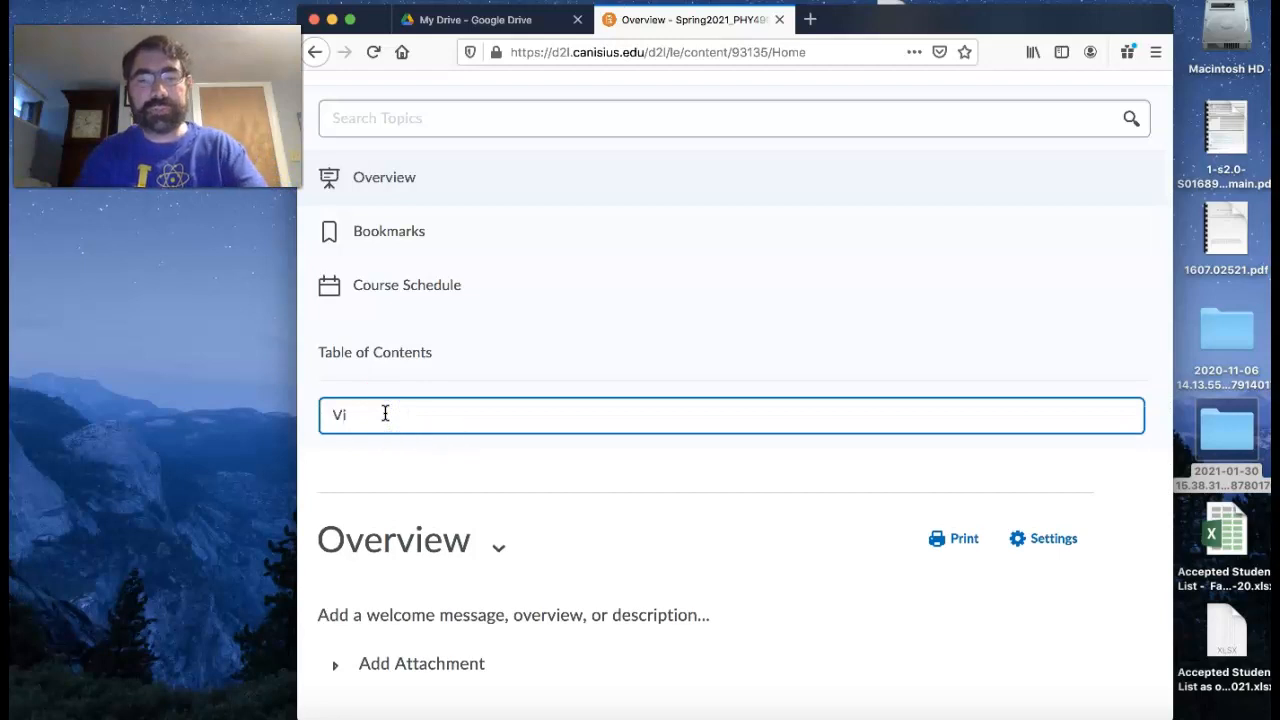
key(Return)
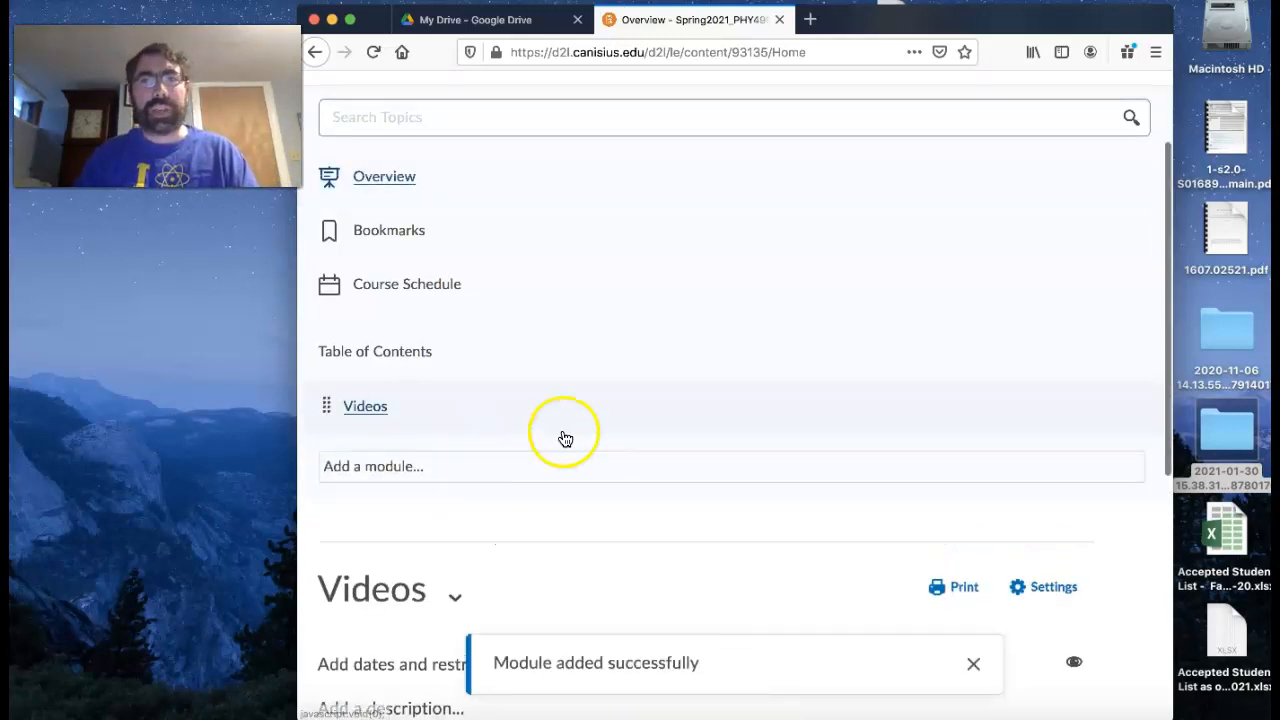
- Create a link titled "Course Videos" in the Videos module, using the copied Drive folder URL and opening as an external resource
scroll(563, 435, down, 3)
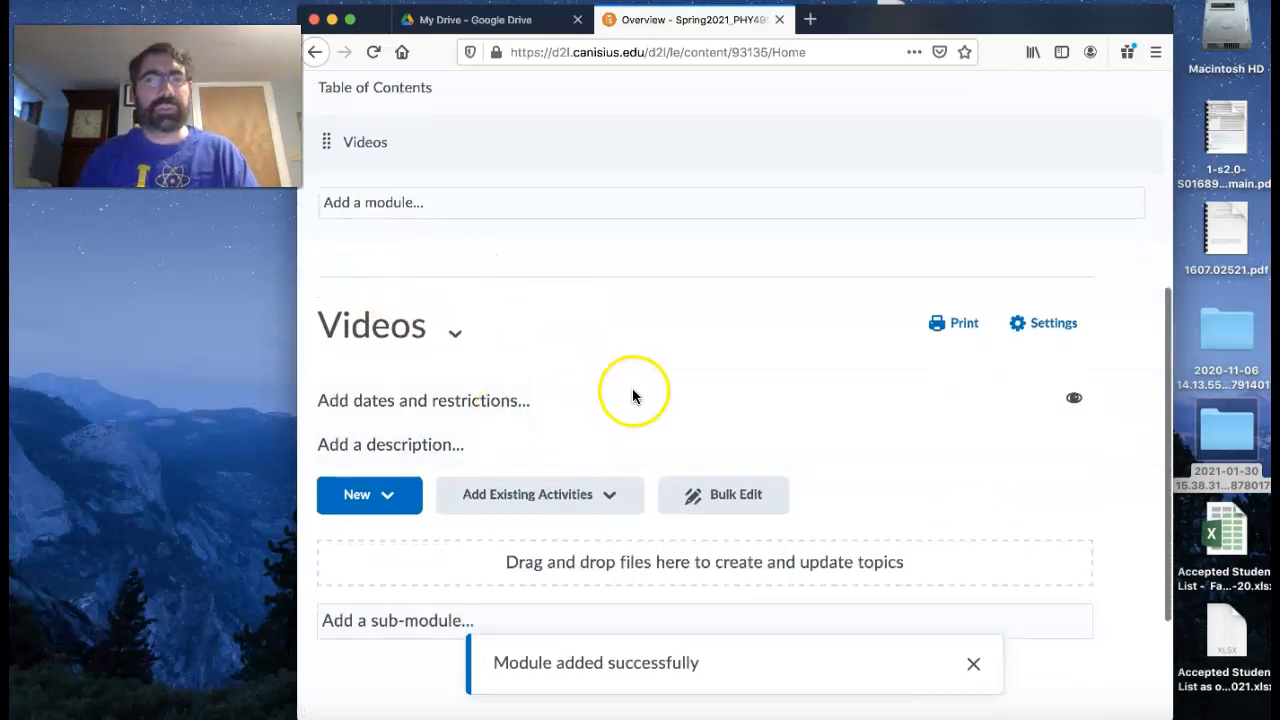
scroll(632, 388, down, 1)
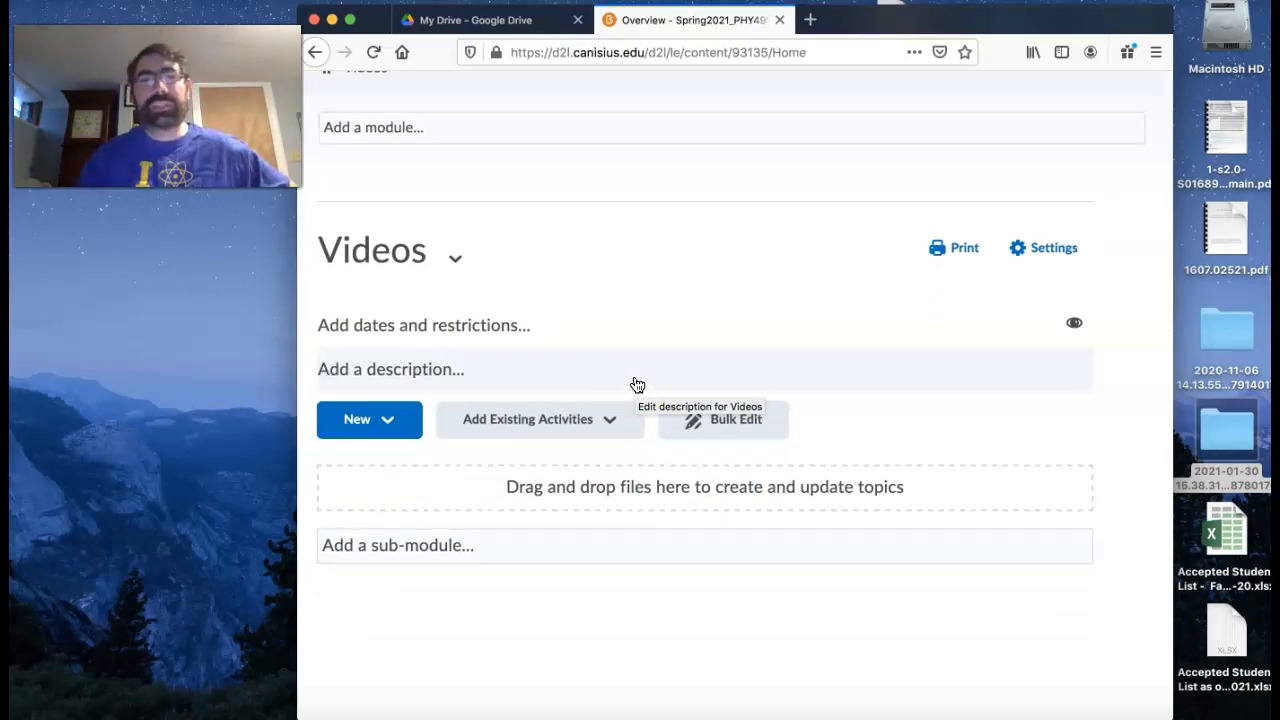
click(393, 424)
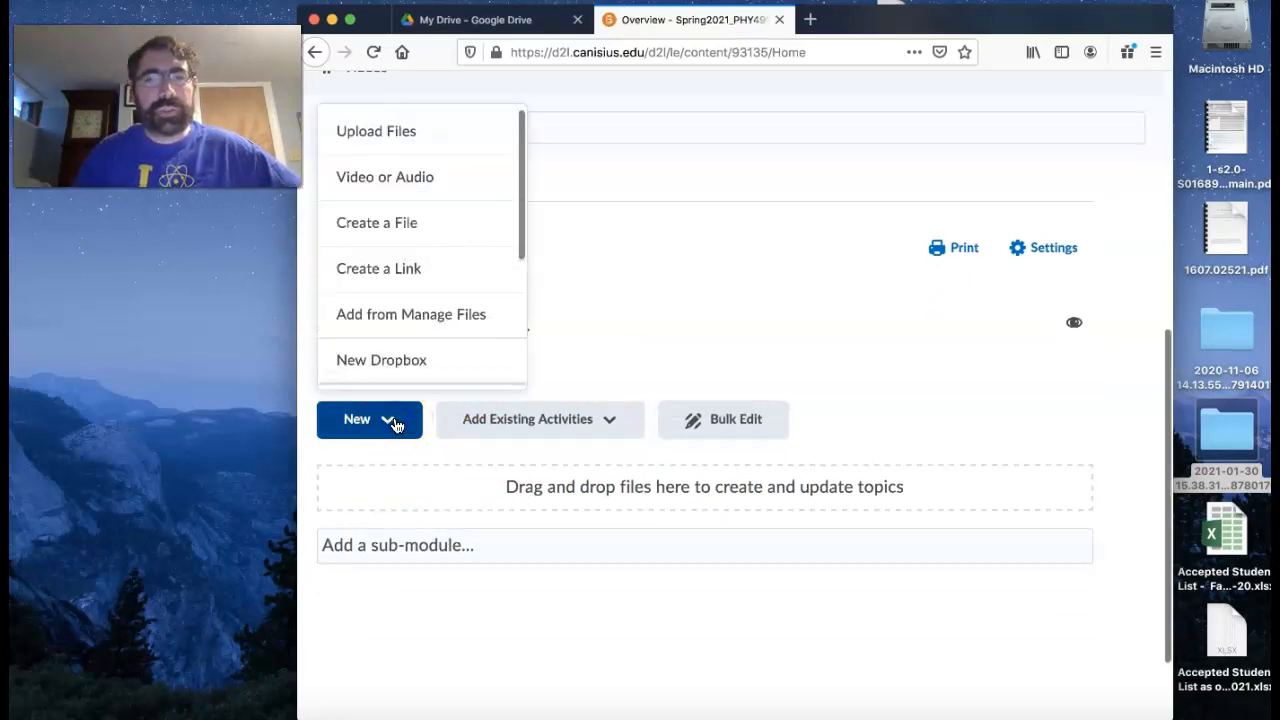
click(436, 277)
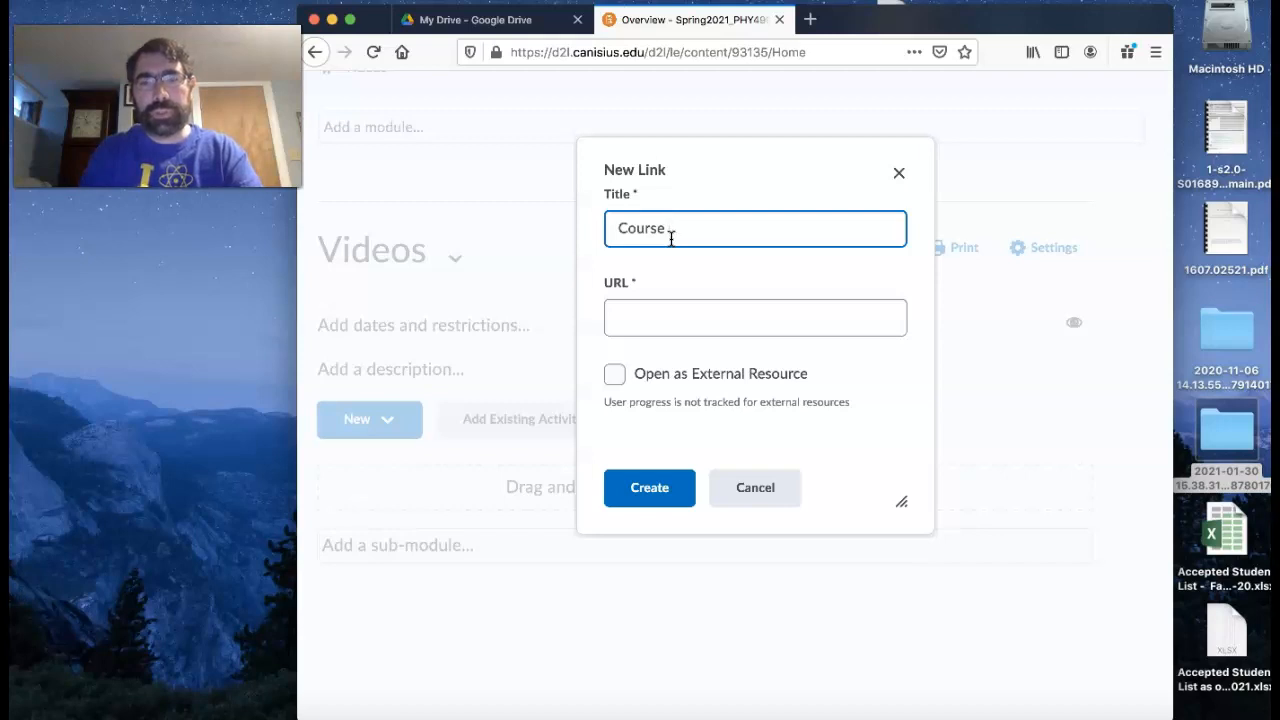
click(668, 320)
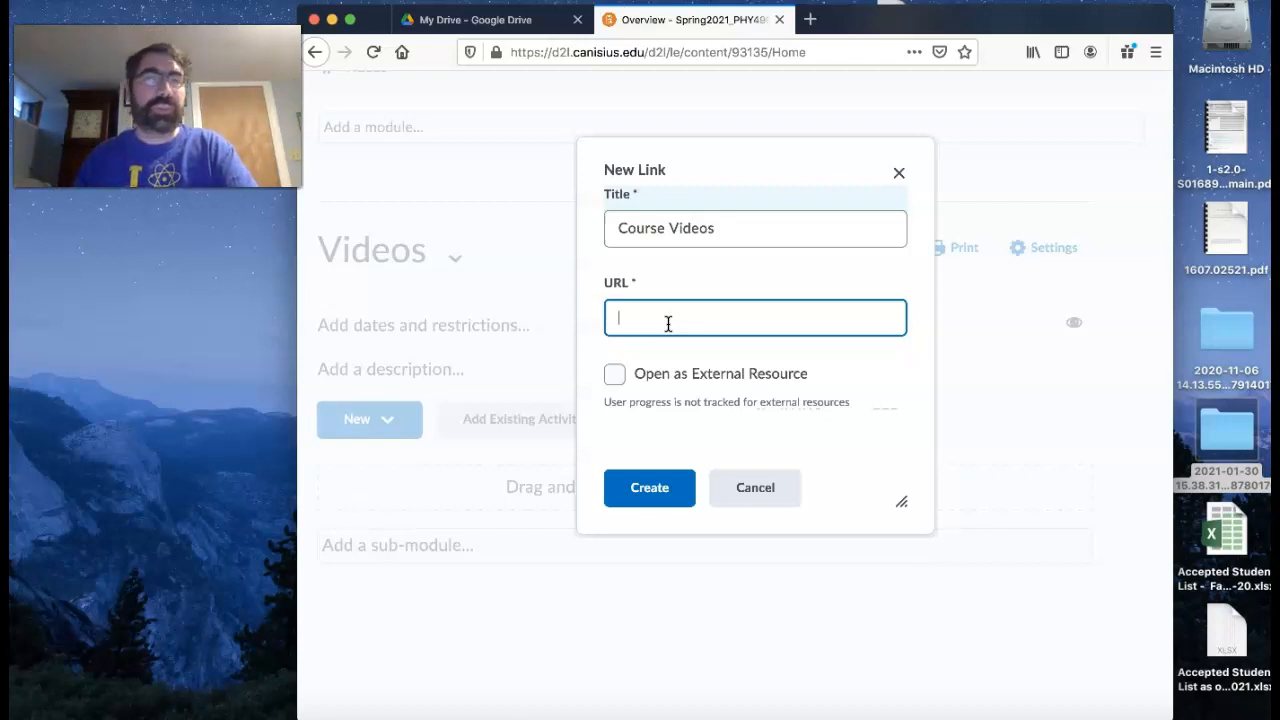
key(super+v)
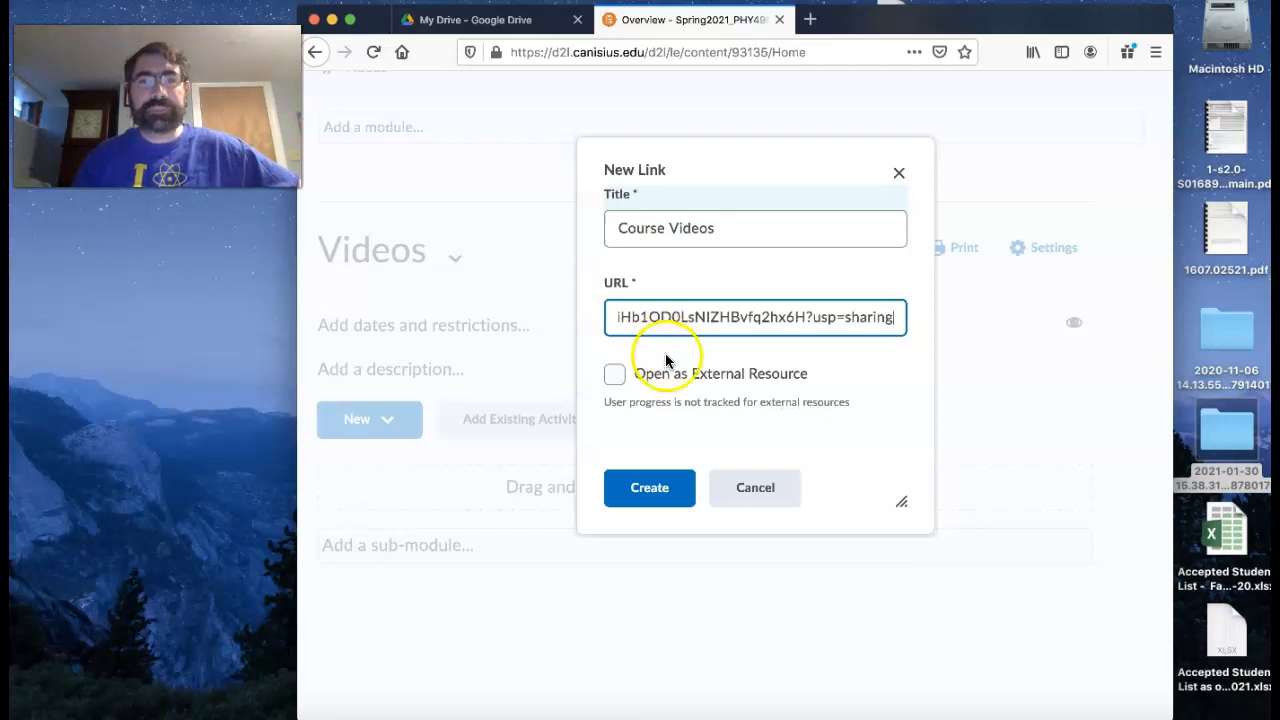
click(613, 378)
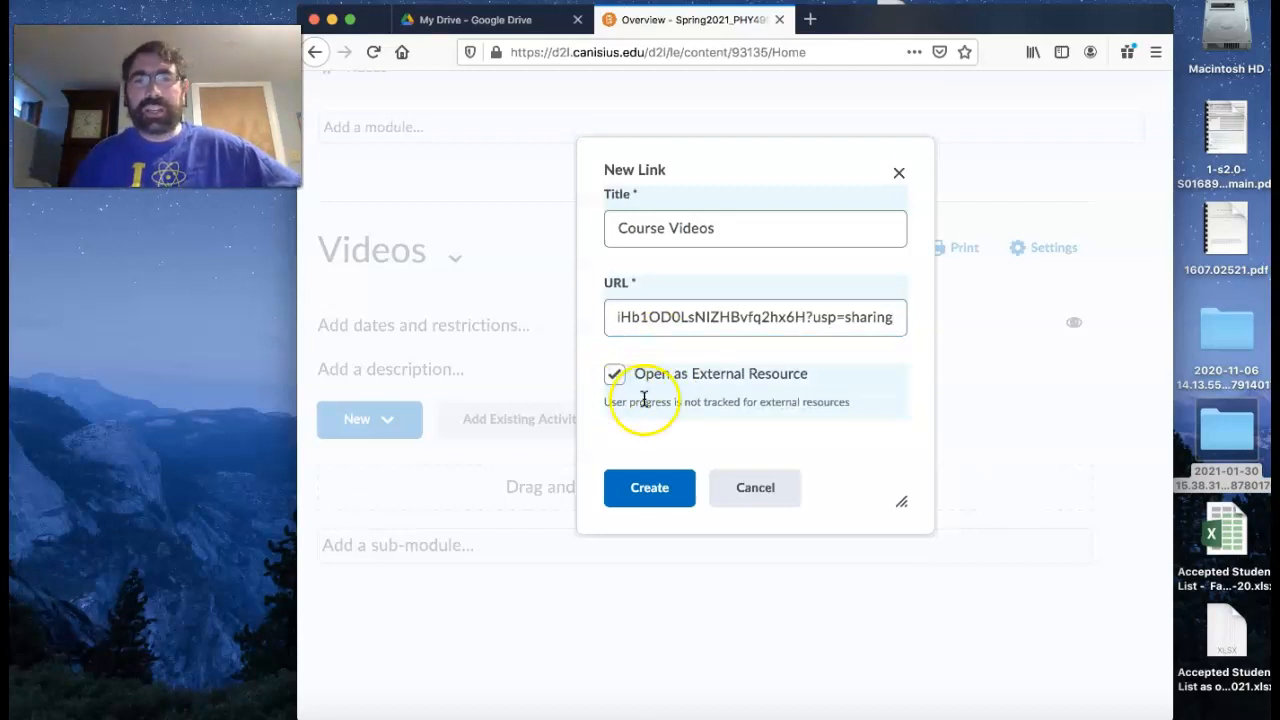
click(656, 490)
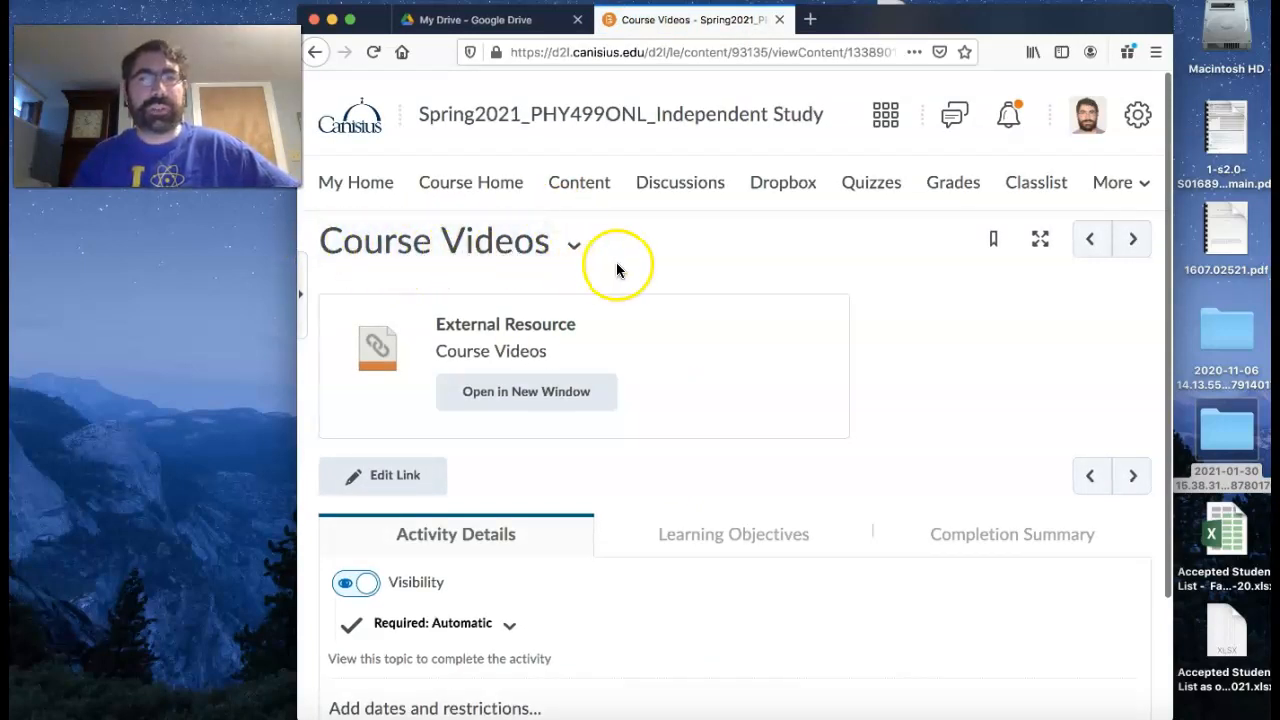
- Review the Course Videos link page, return to the course content, and test the Course Videos link in the Videos module
scroll(617, 268, down, 3)
scroll(617, 268, up, 3)
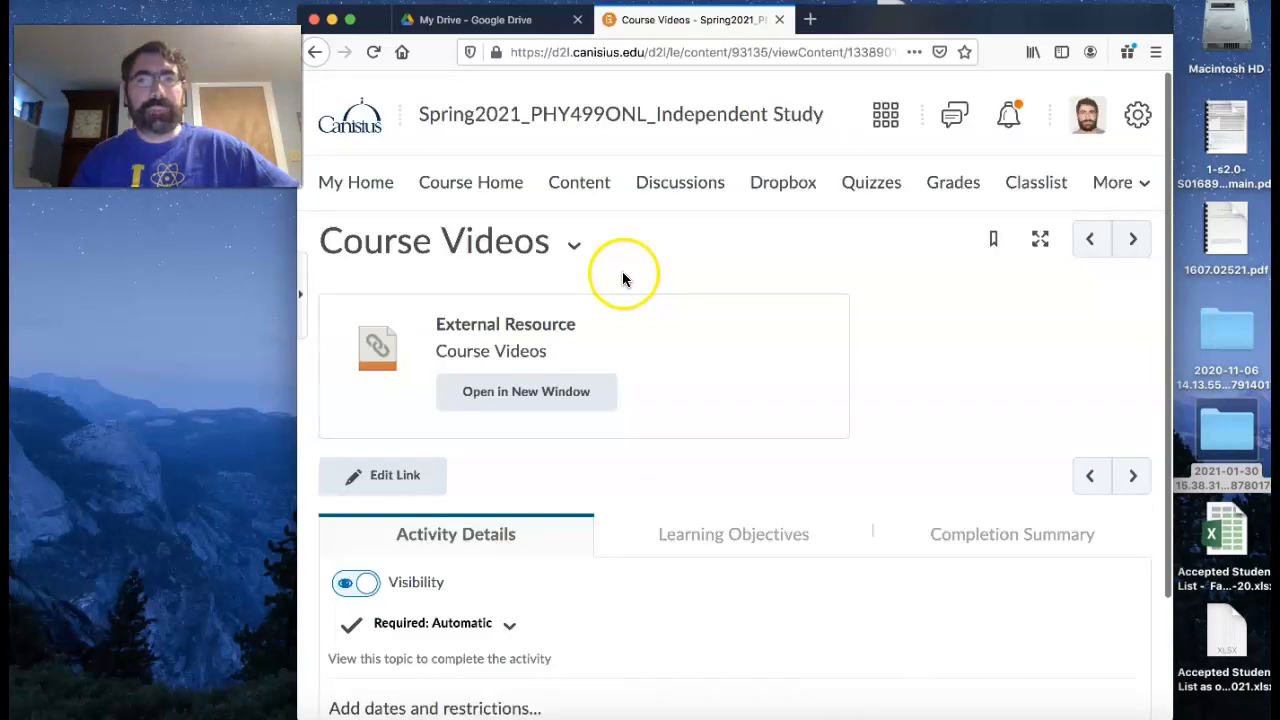
scroll(623, 278, down, 3)
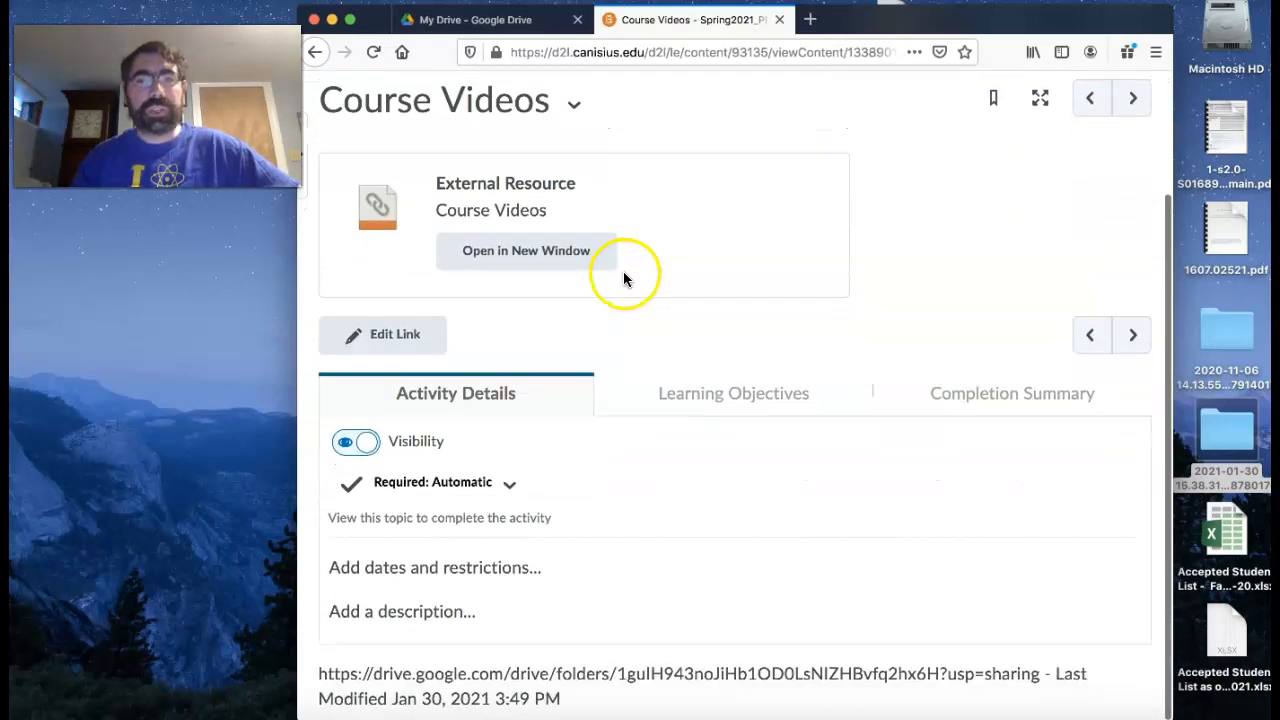
scroll(623, 278, up, 3)
click(577, 188)
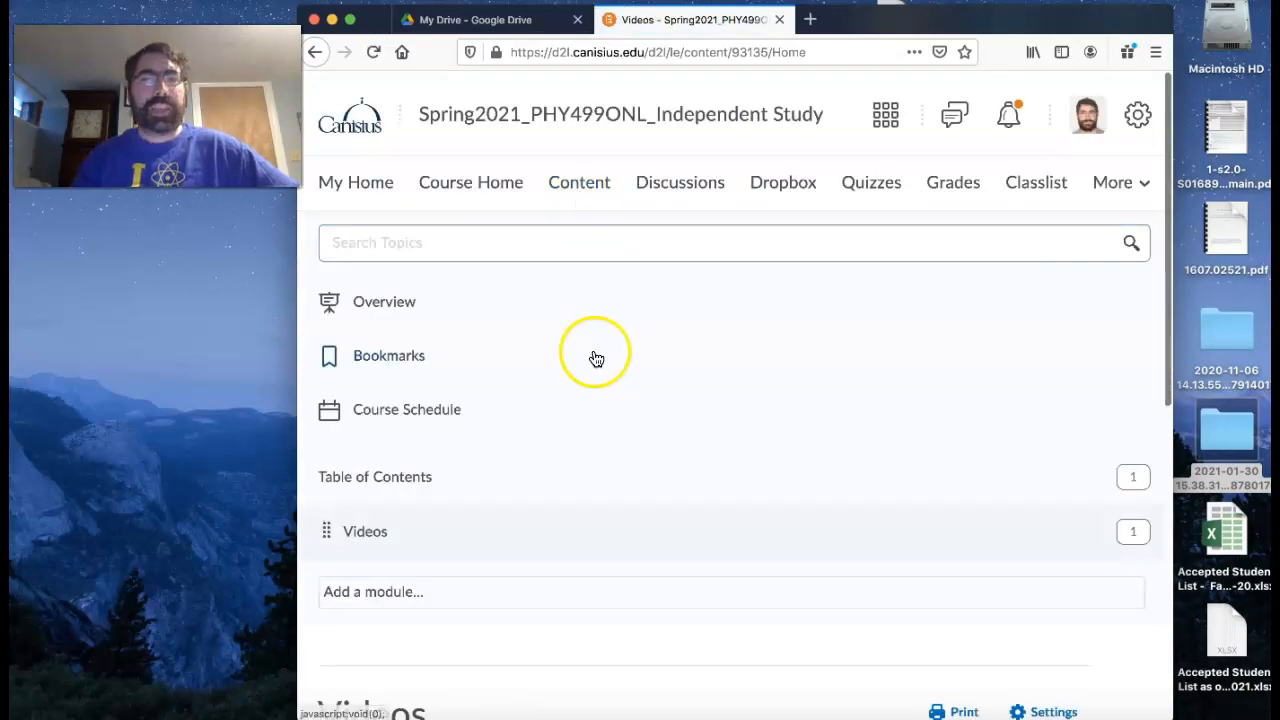
scroll(596, 358, down, 3)
click(363, 380)
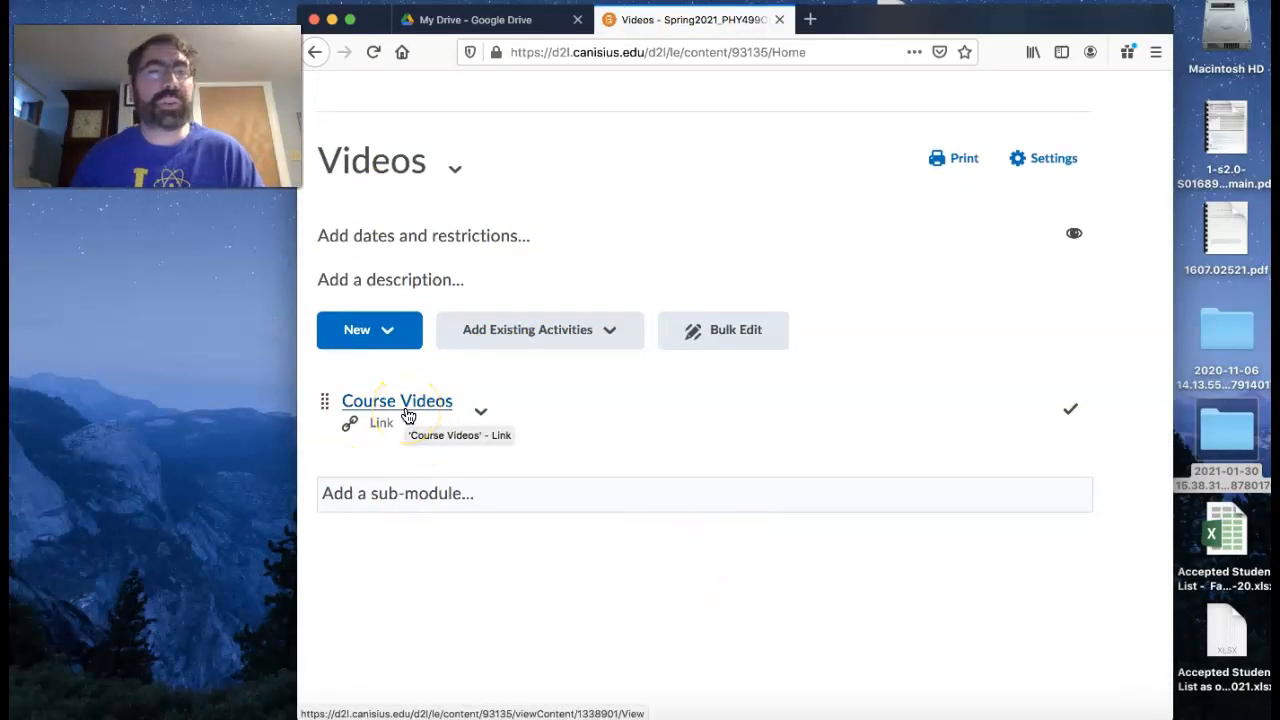
click(421, 404)
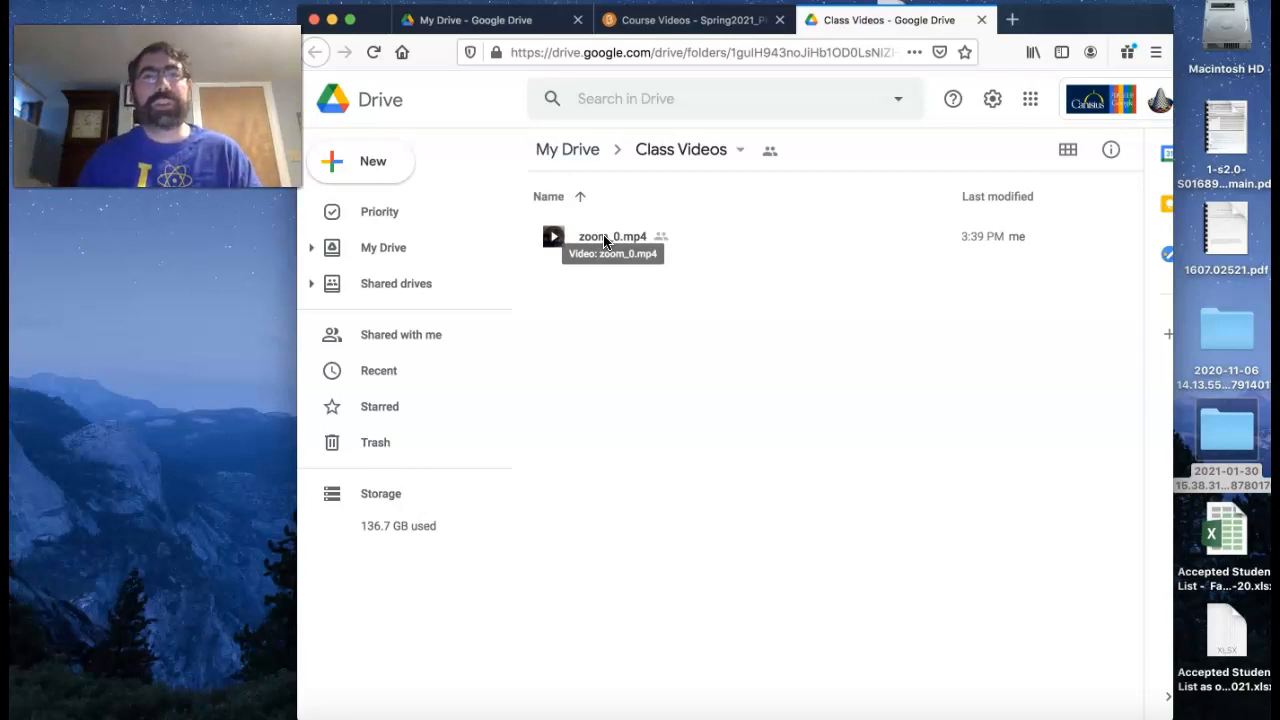
- Close the Drive folder page opened by the link and go back to the Videos module in the course content
click(981, 20)
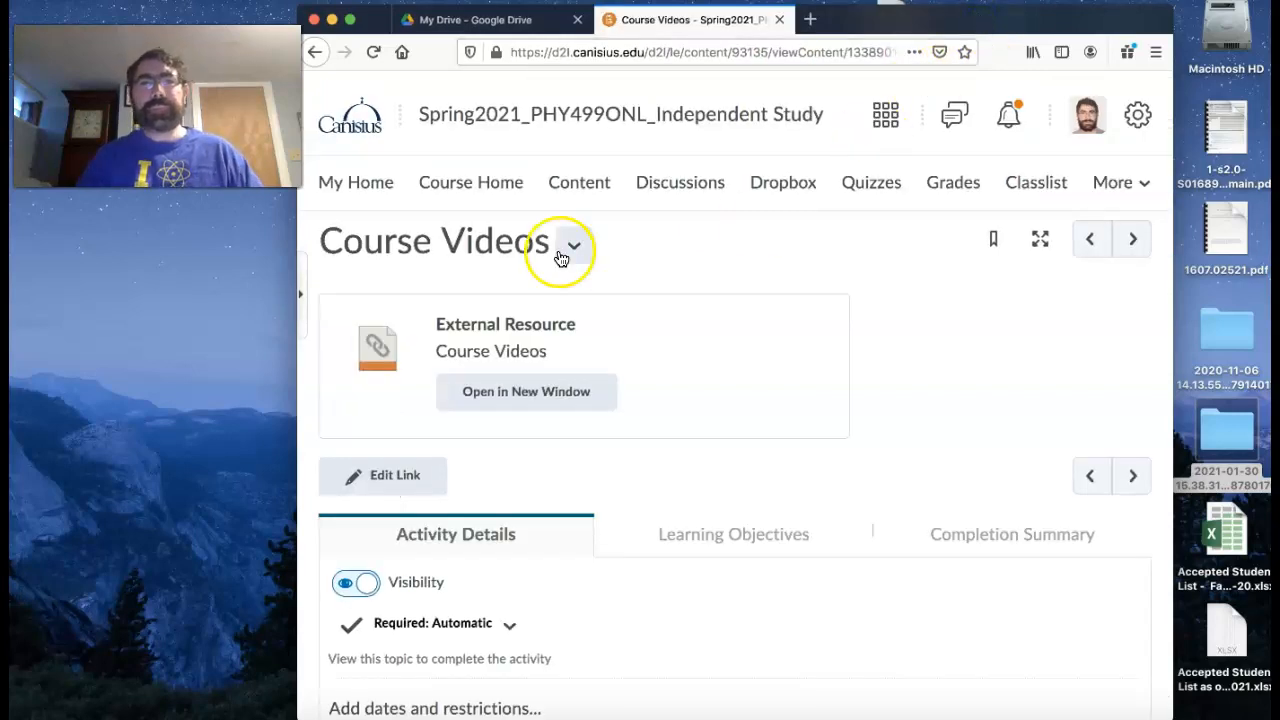
click(573, 185)
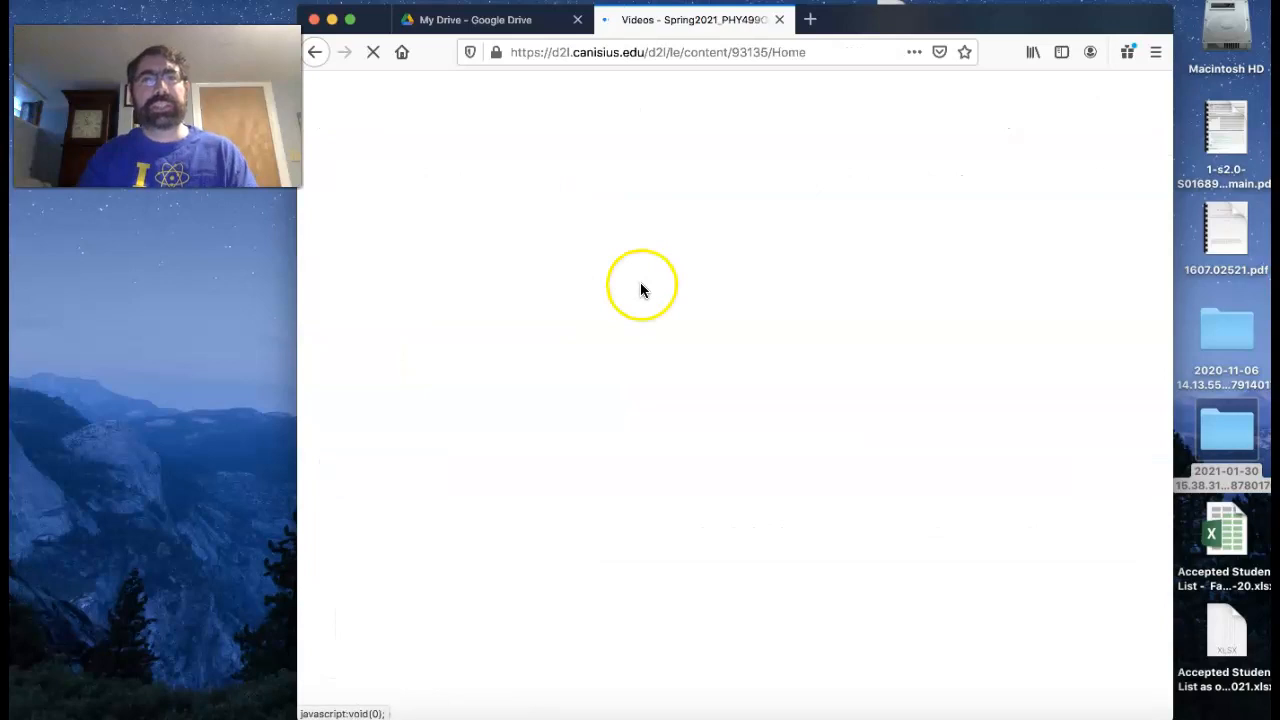
scroll(645, 288, down, 4)
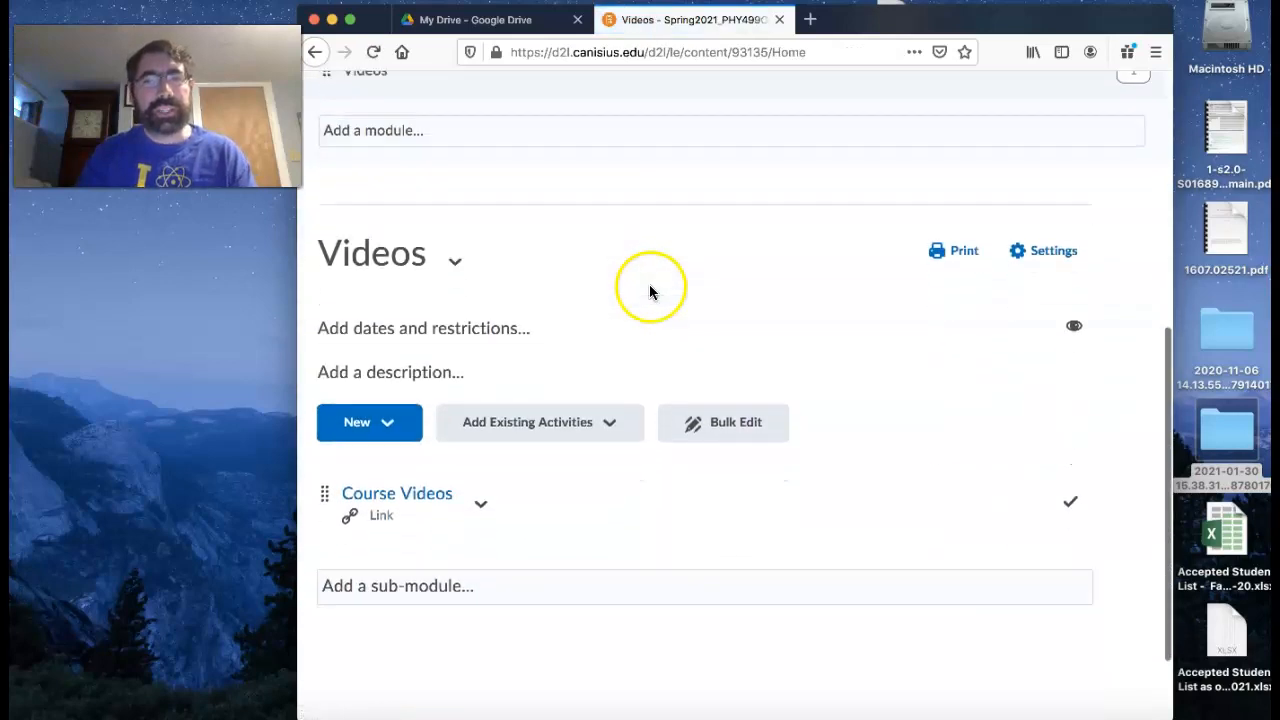
scroll(649, 290, down, 2)
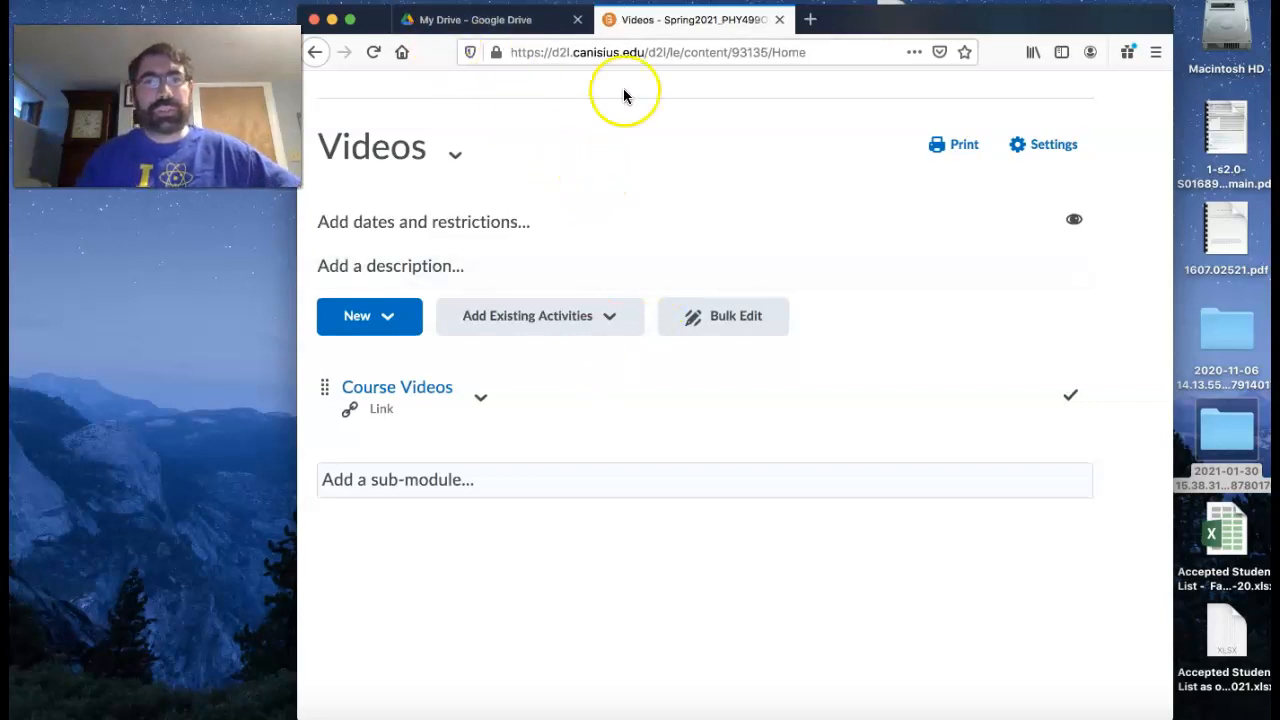
- Upload the PHY104 MP4 recording from the 2020-11-06 Zoom folder on the desktop to the Class Videos folder in Google Drive
click(507, 26)
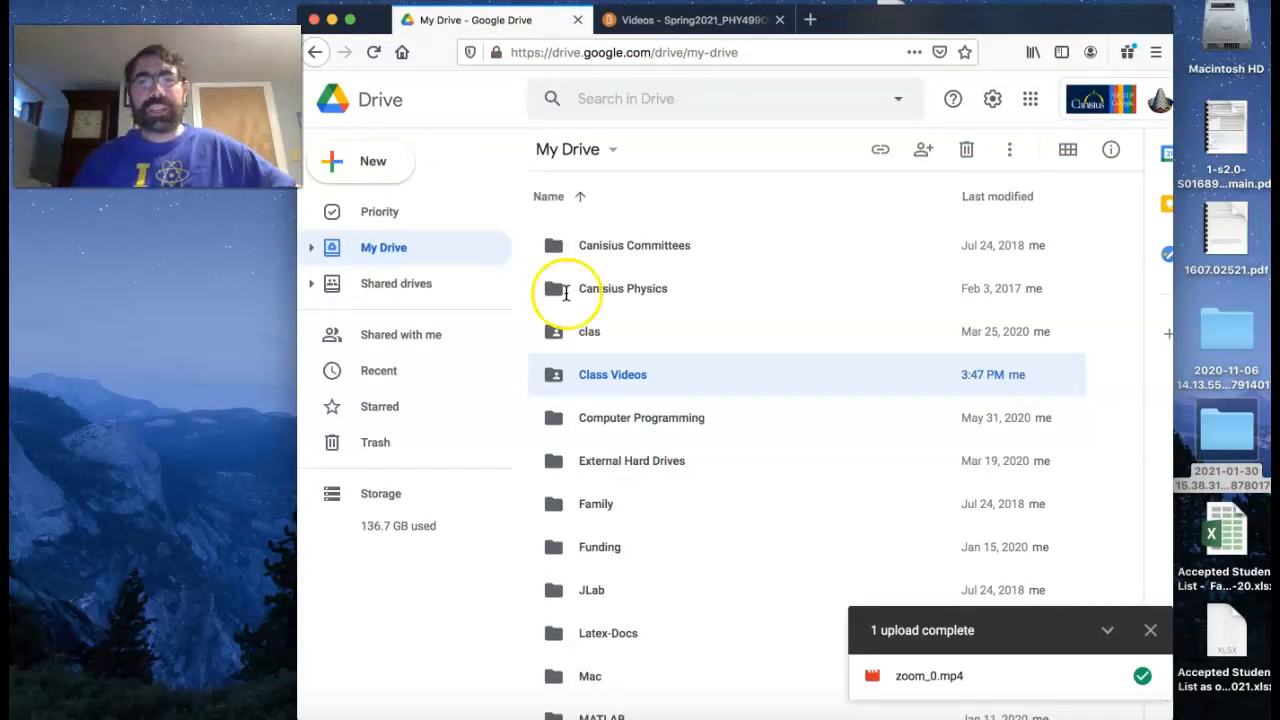
double_click(601, 378)
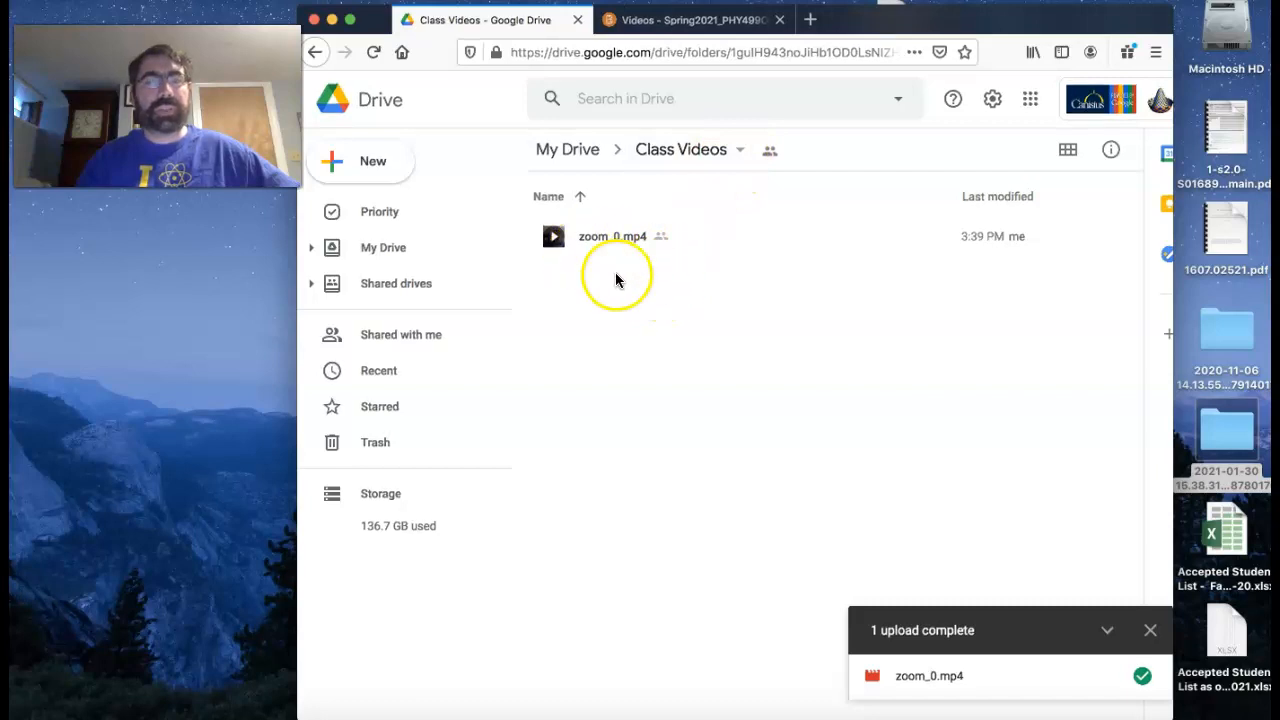
click(1218, 339)
double_click(1220, 336)
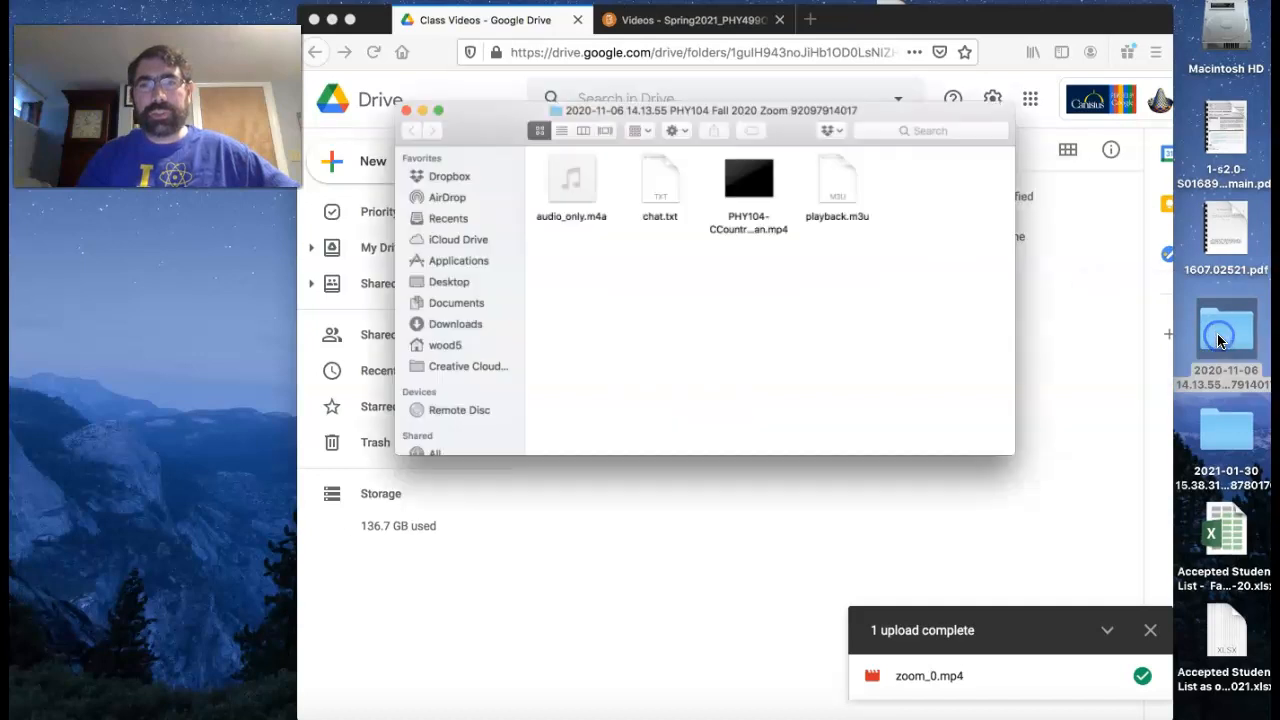
drag(829, 90, 525, 344)
drag(387, 420, 828, 377)
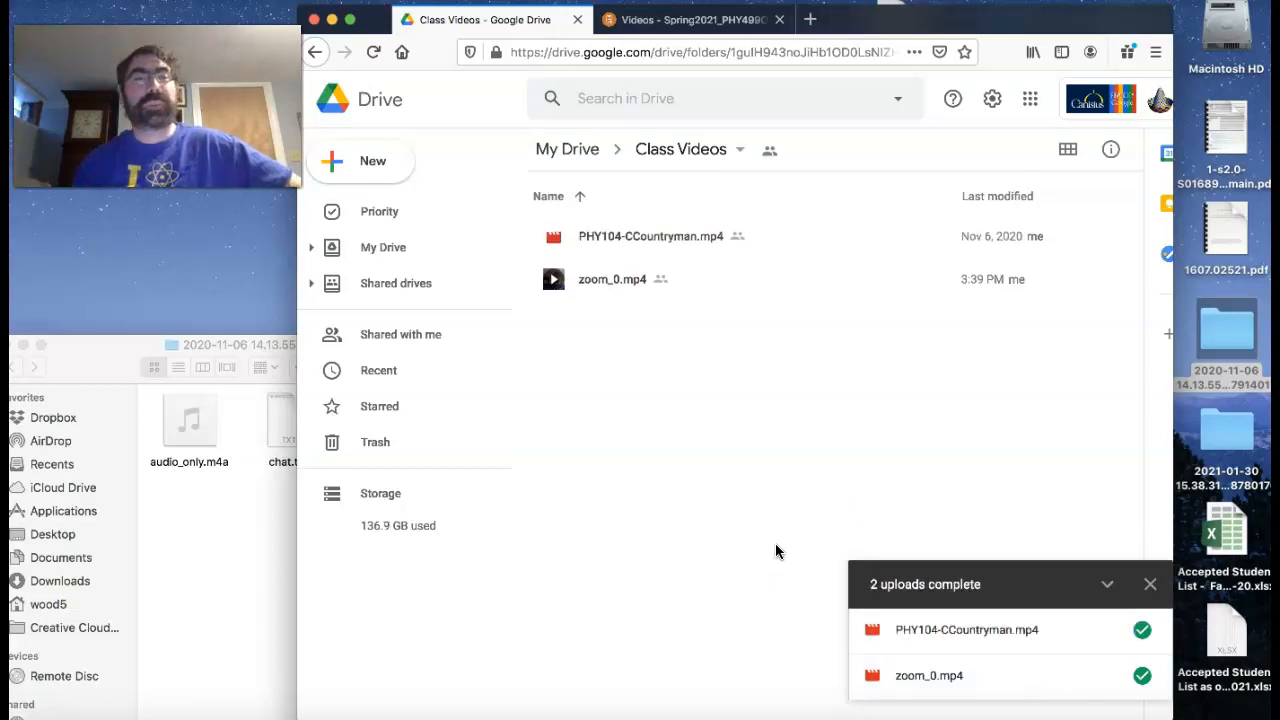
click(774, 540)
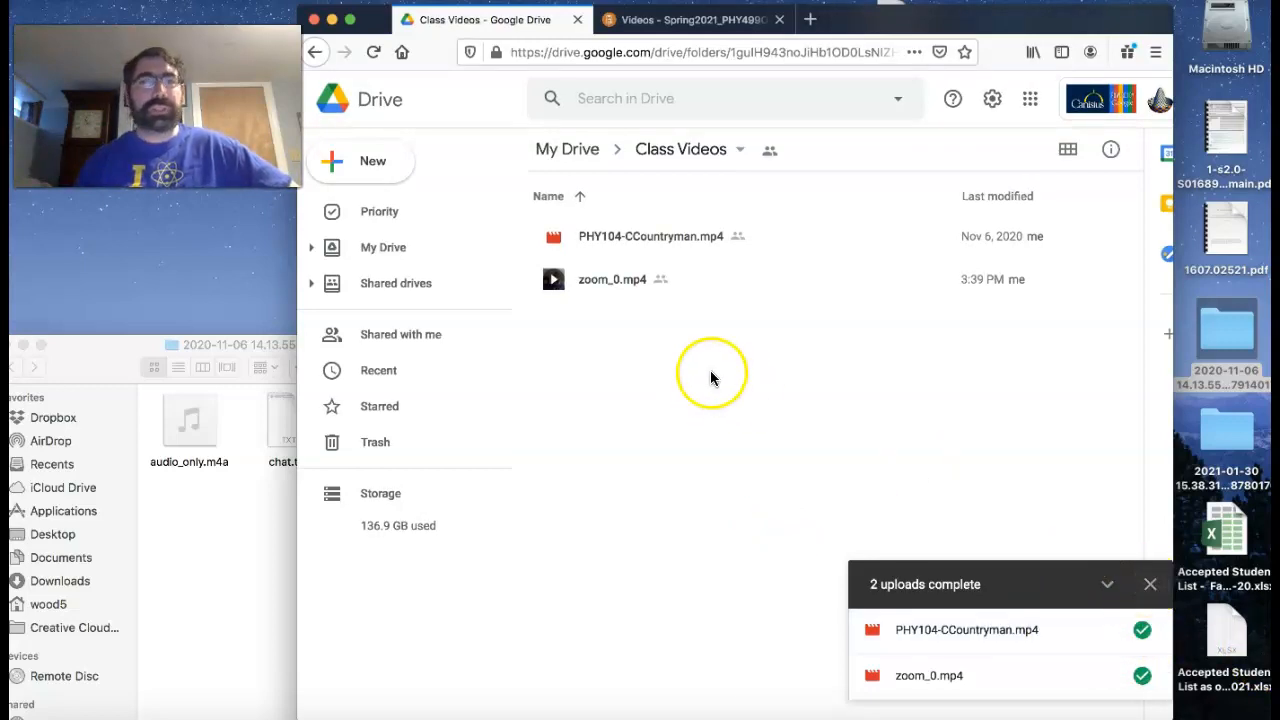
- Switch back to D2L and open the Course Videos link again to check the shared folder's contents
click(652, 20)
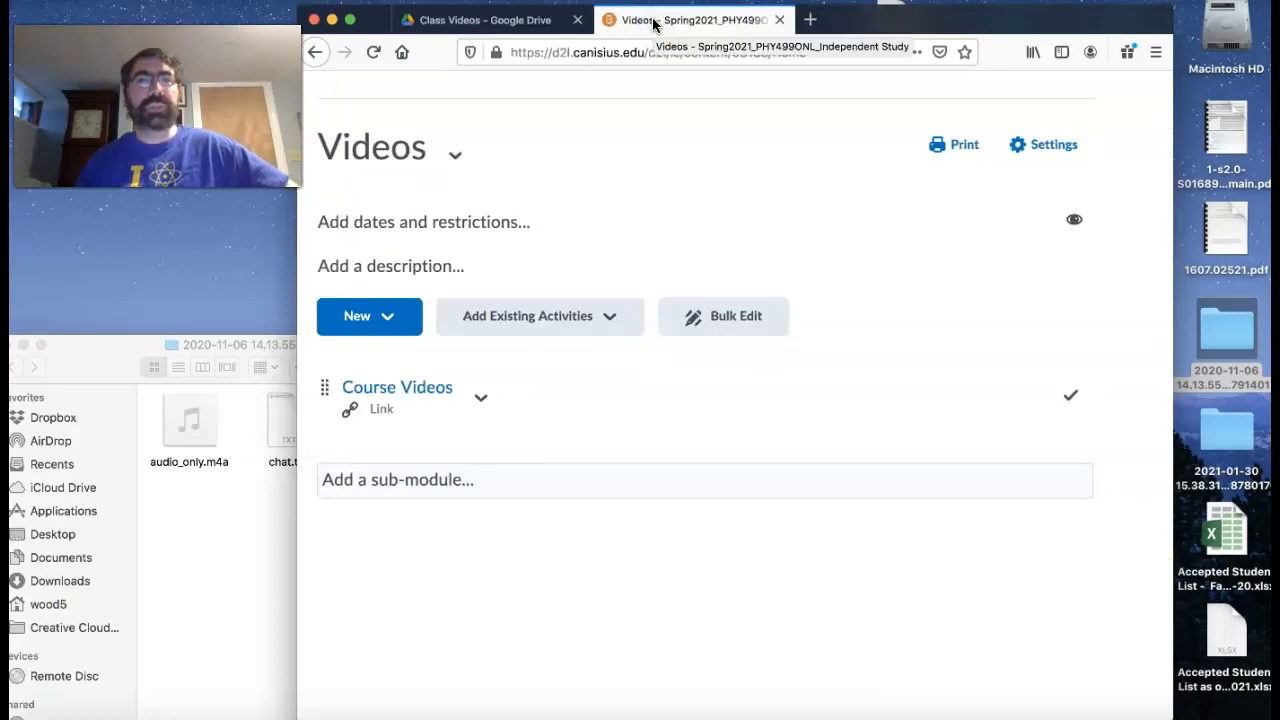
scroll(594, 183, up, 5)
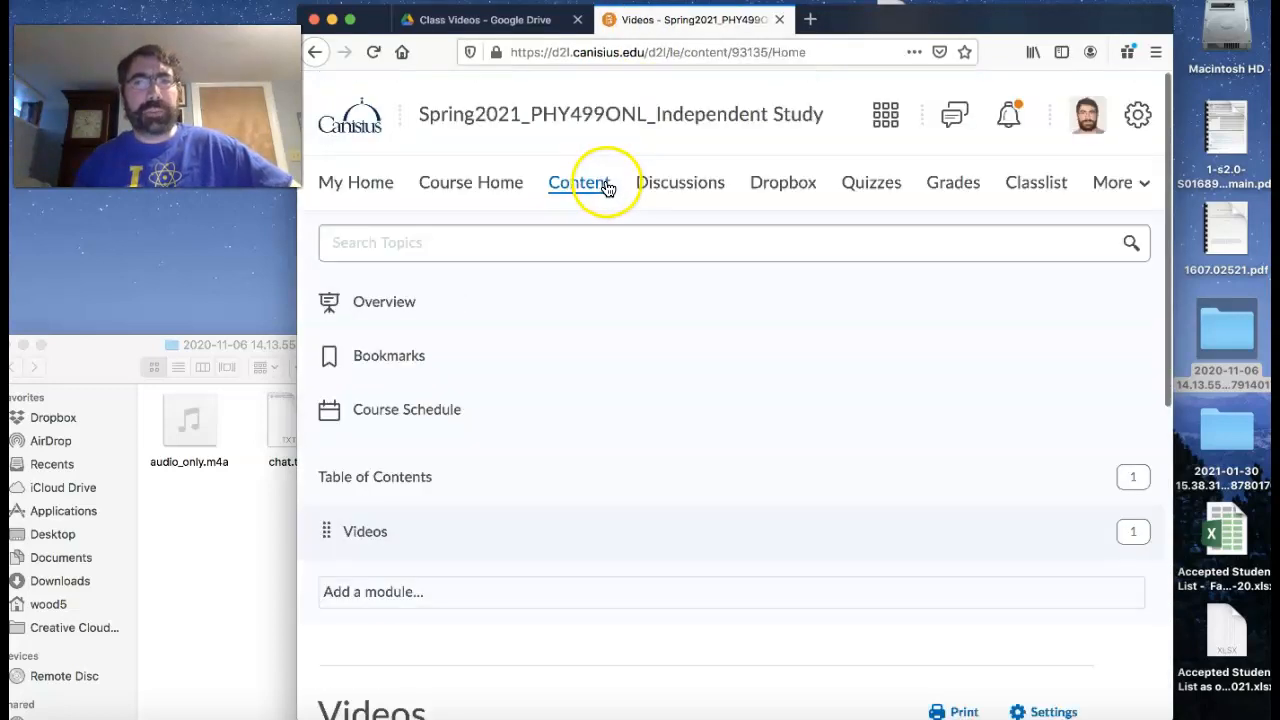
scroll(692, 240, down, 10)
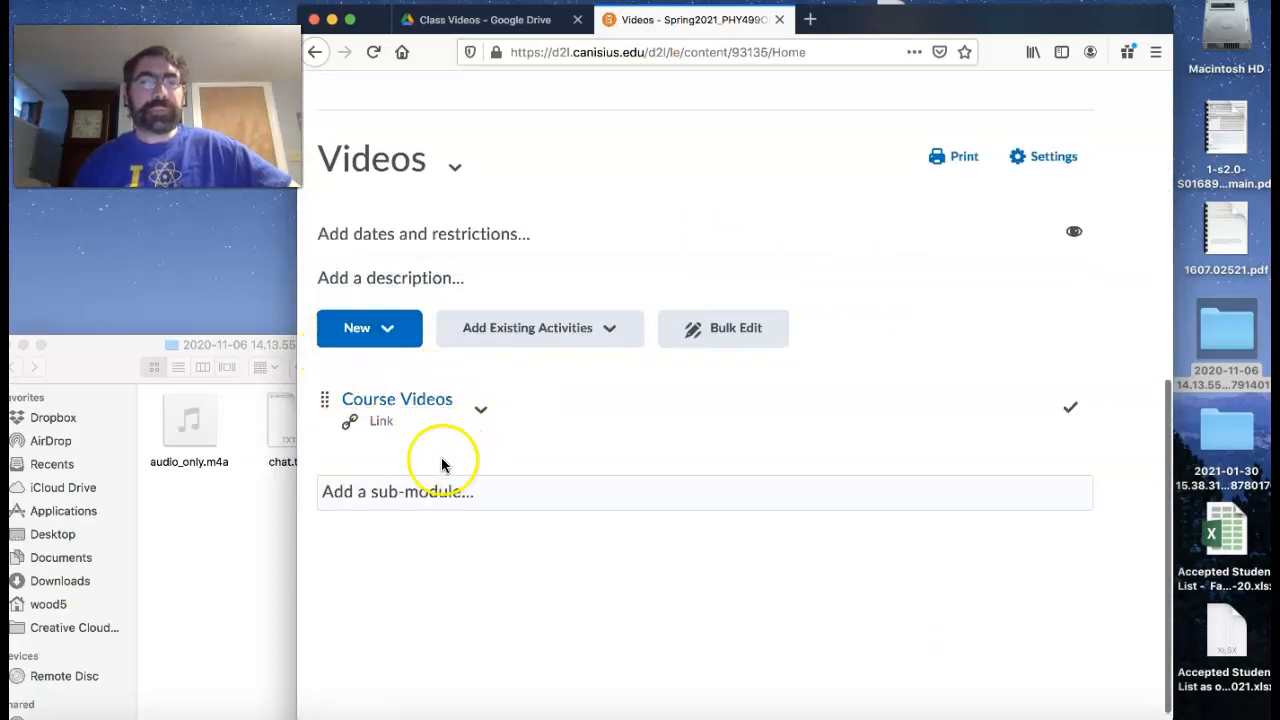
click(402, 399)
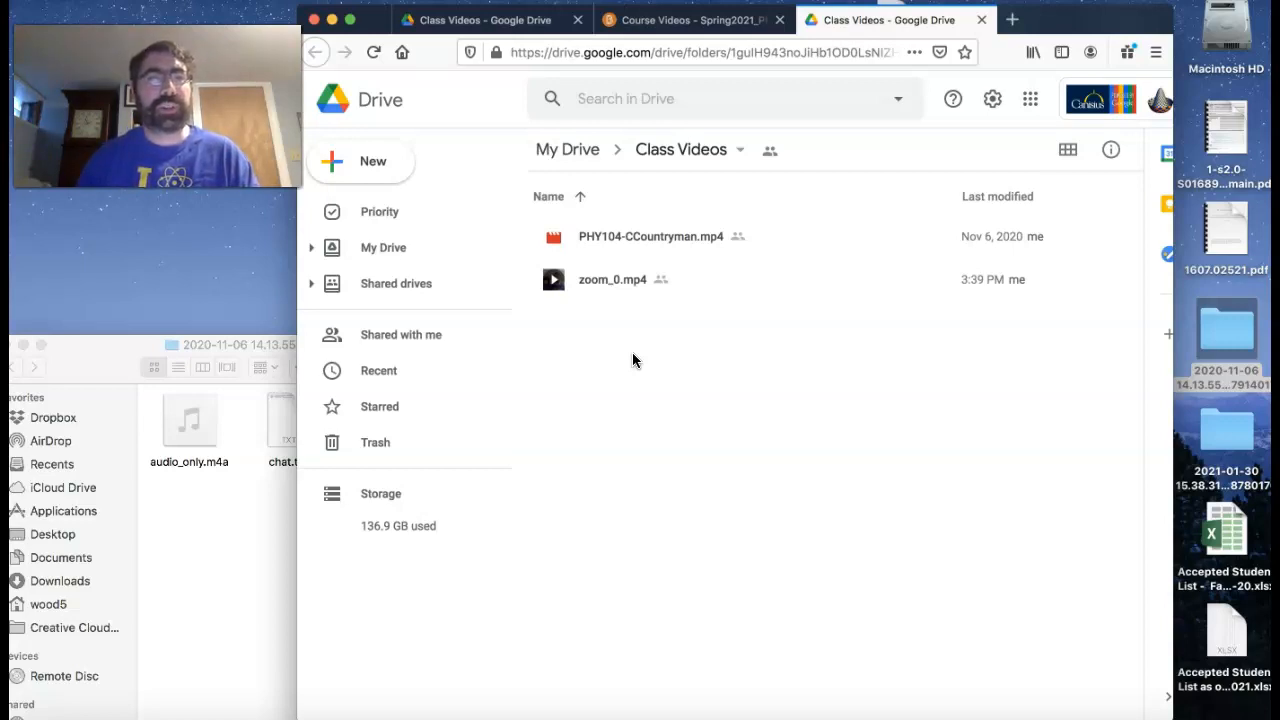
click(621, 320)
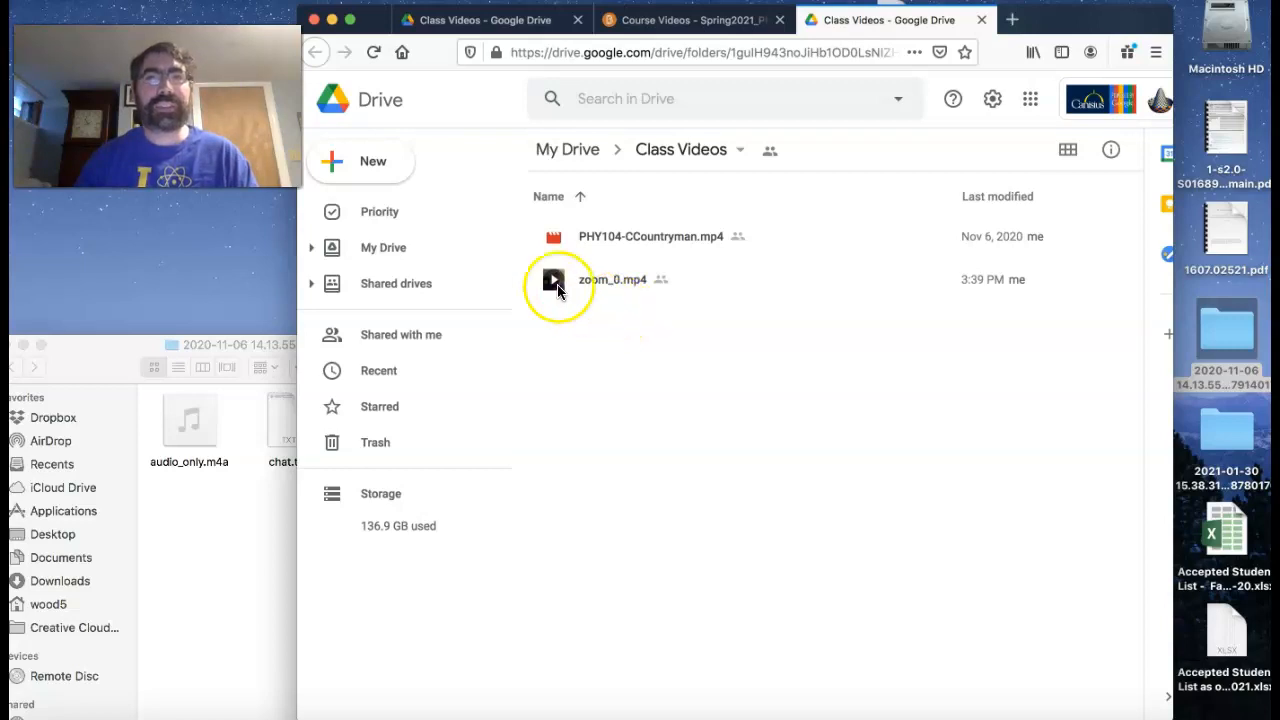